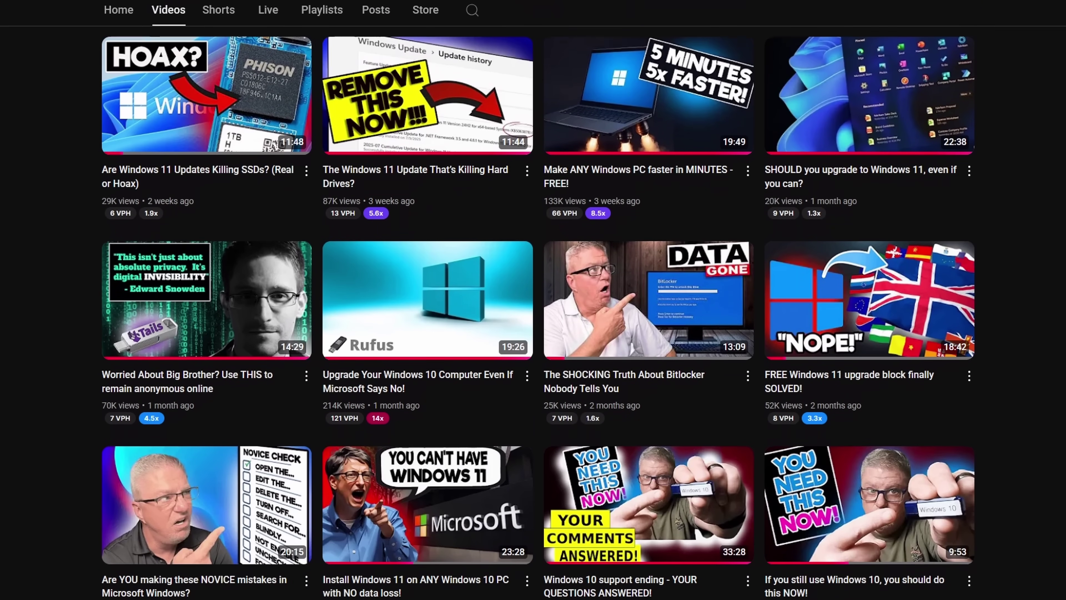
Look through the YouTube channel's video list and read the computer recommendation form
scroll(537, 311, "down", 12)
scroll(537, 311, "down", 6)
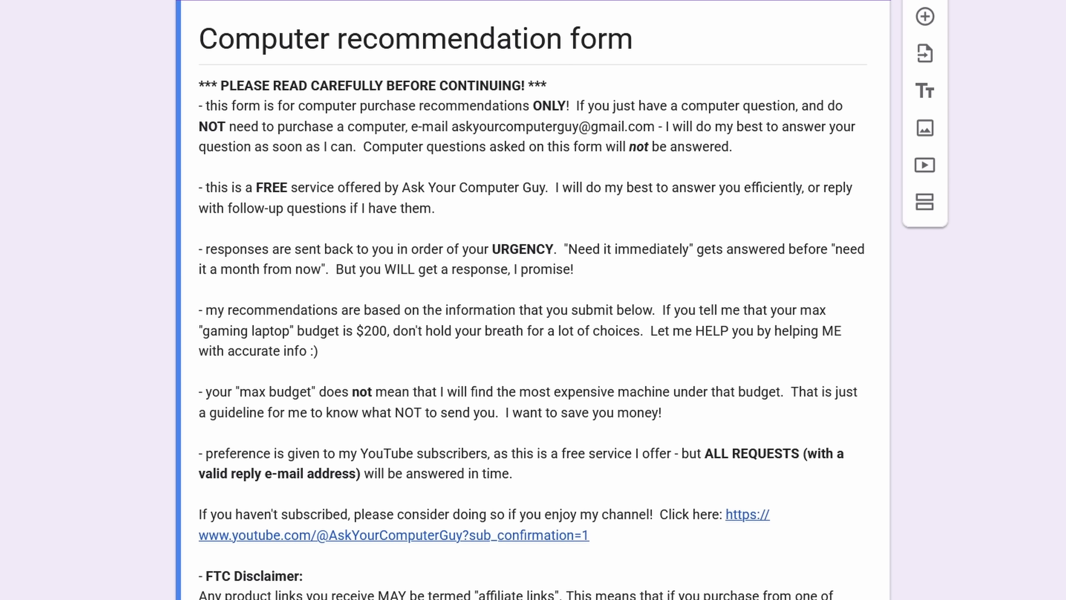
scroll(533, 299, "down", 15)
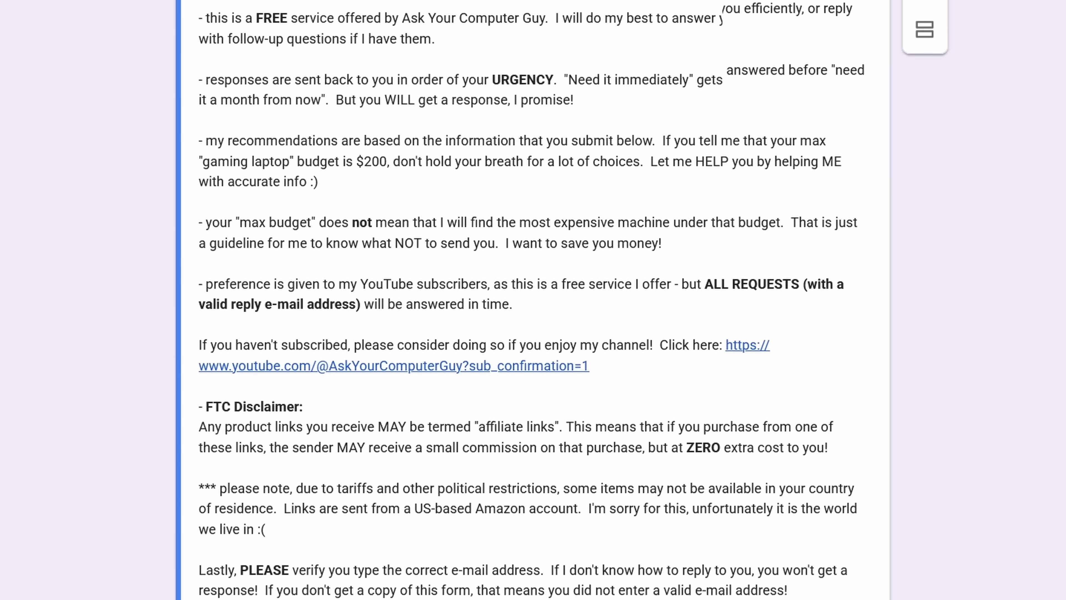
scroll(533, 300, "down", 20)
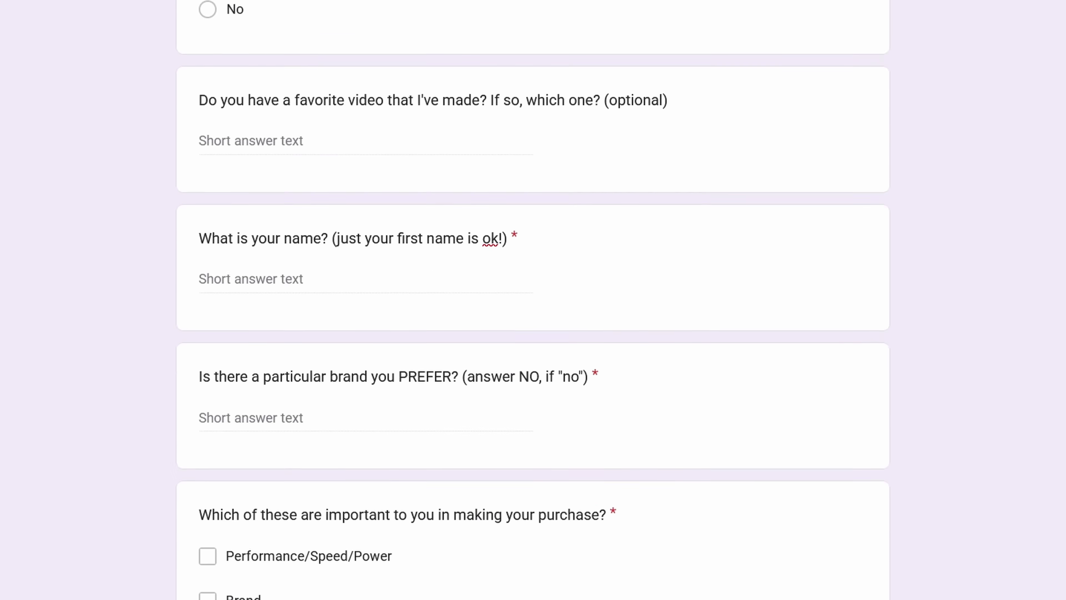
scroll(533, 299, "down", 12)
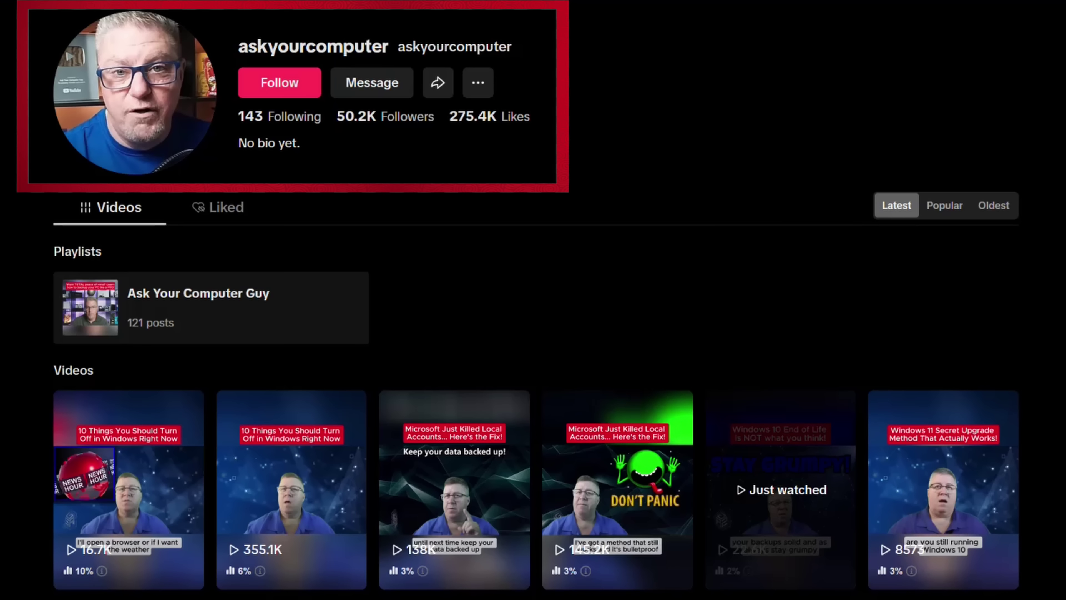
Browse the videos on the askyourcomputer TikTok profile
scroll(533, 300, "down", 6)
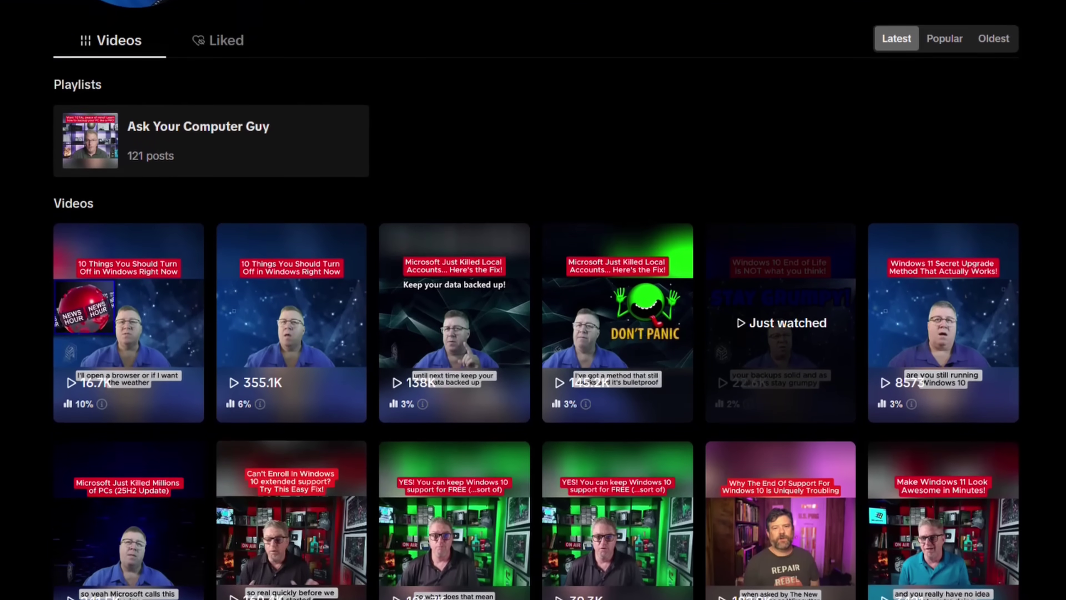
scroll(533, 300, "down", 6)
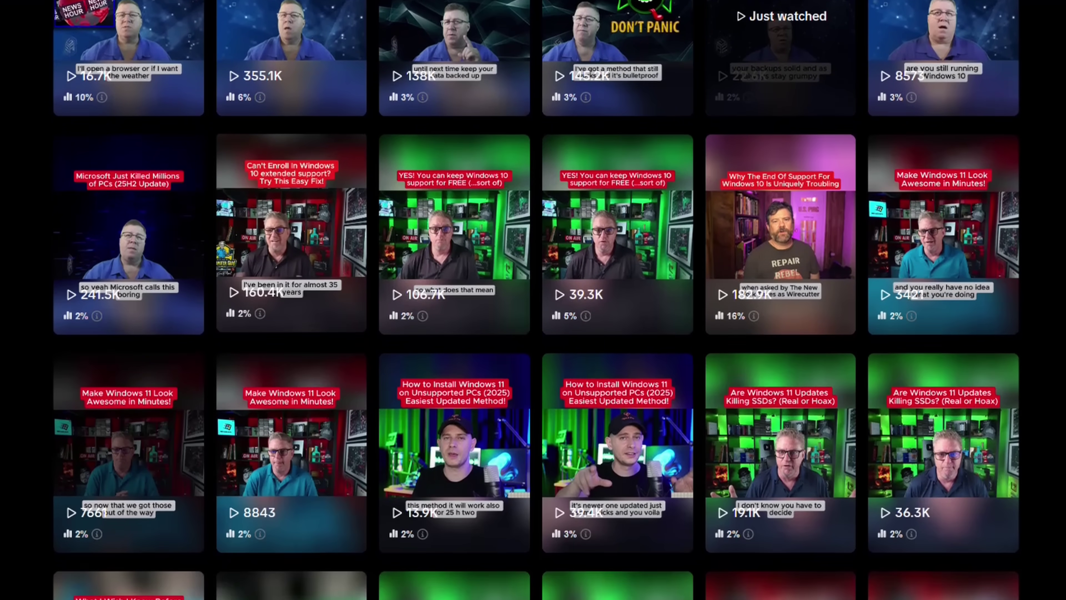
scroll(533, 300, "down", 7)
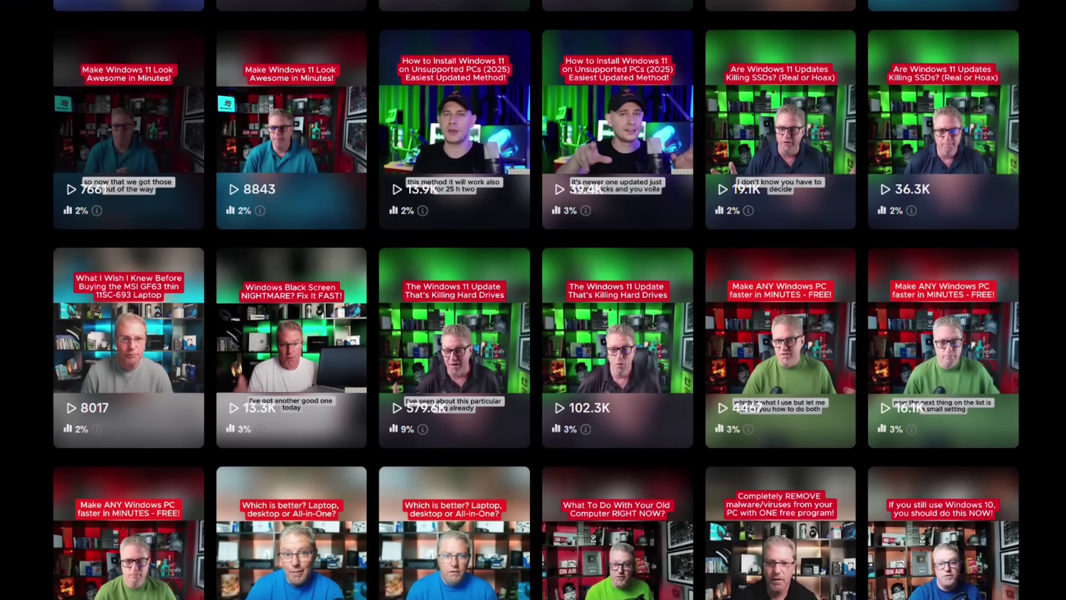
scroll(533, 300, "down", 1)
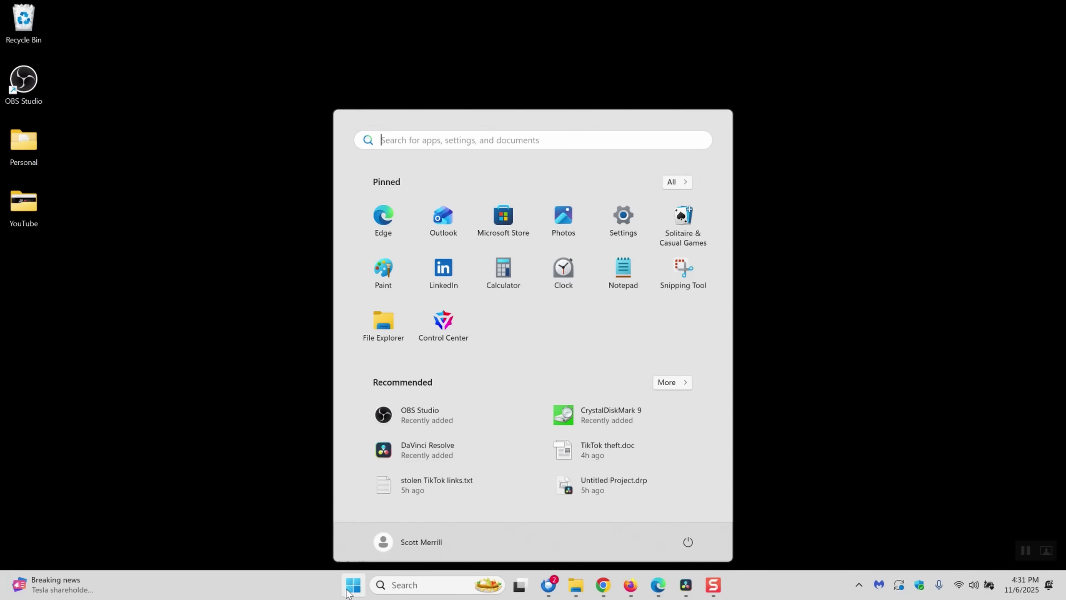
Start adding another user without a Microsoft account from the Other users page of the Windows account settings
left_click(623, 219)
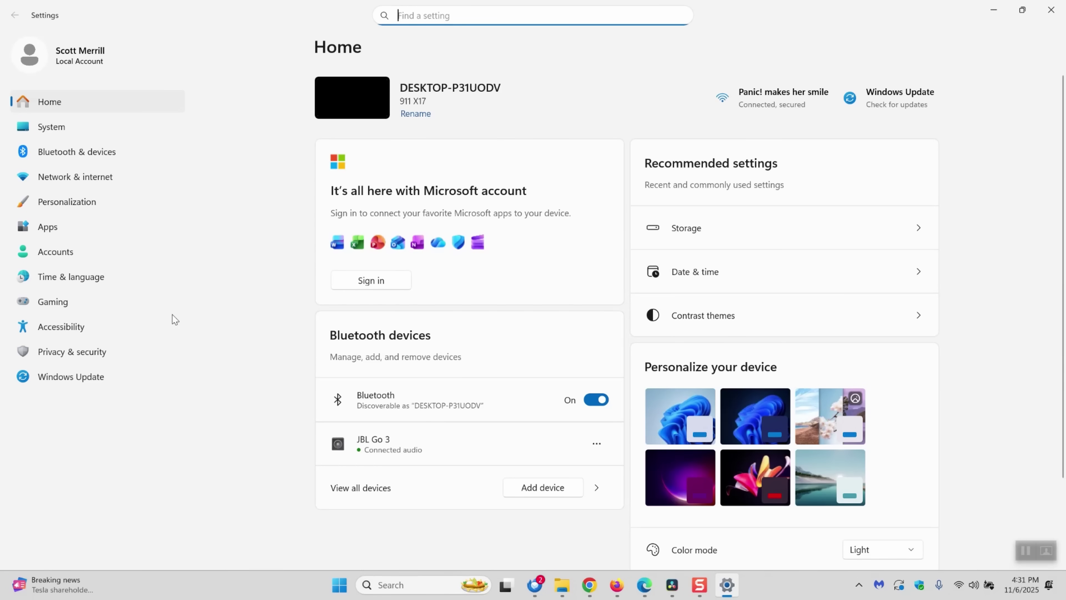
left_click(63, 251)
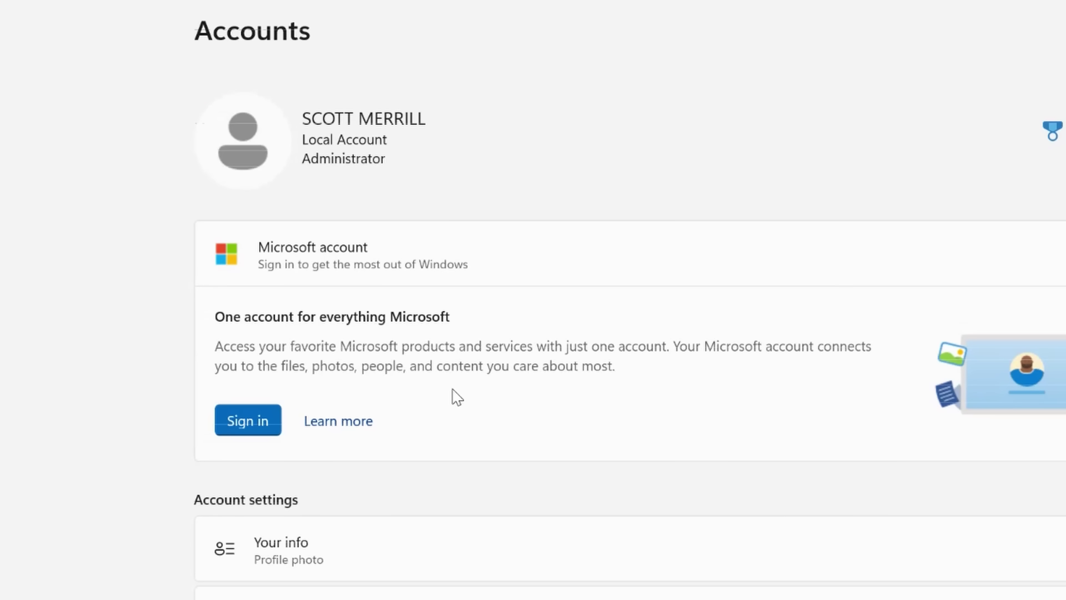
scroll(495, 558, "down", 5)
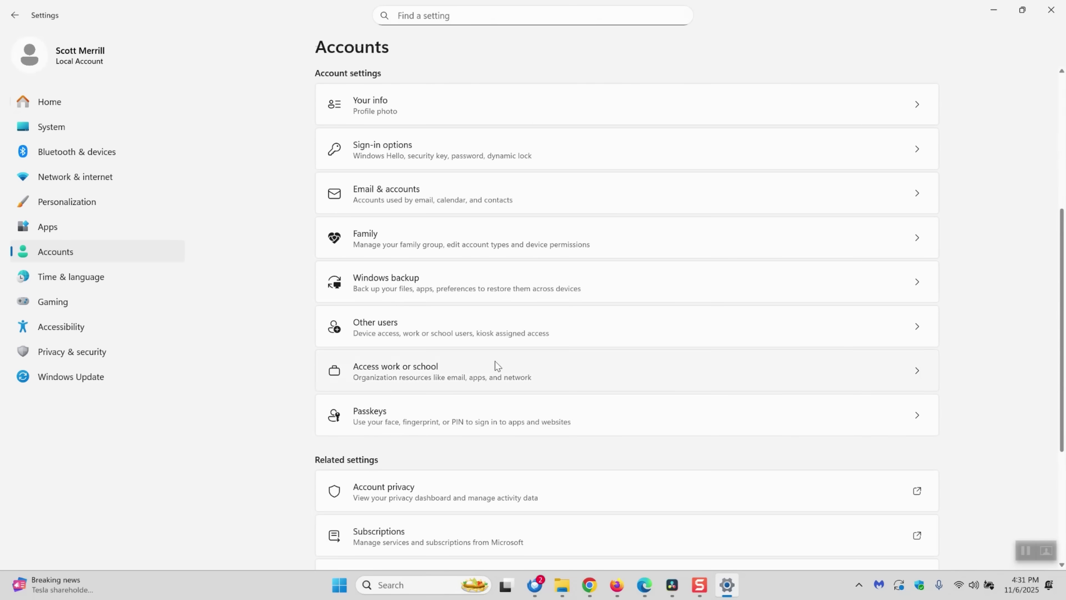
left_click(396, 334)
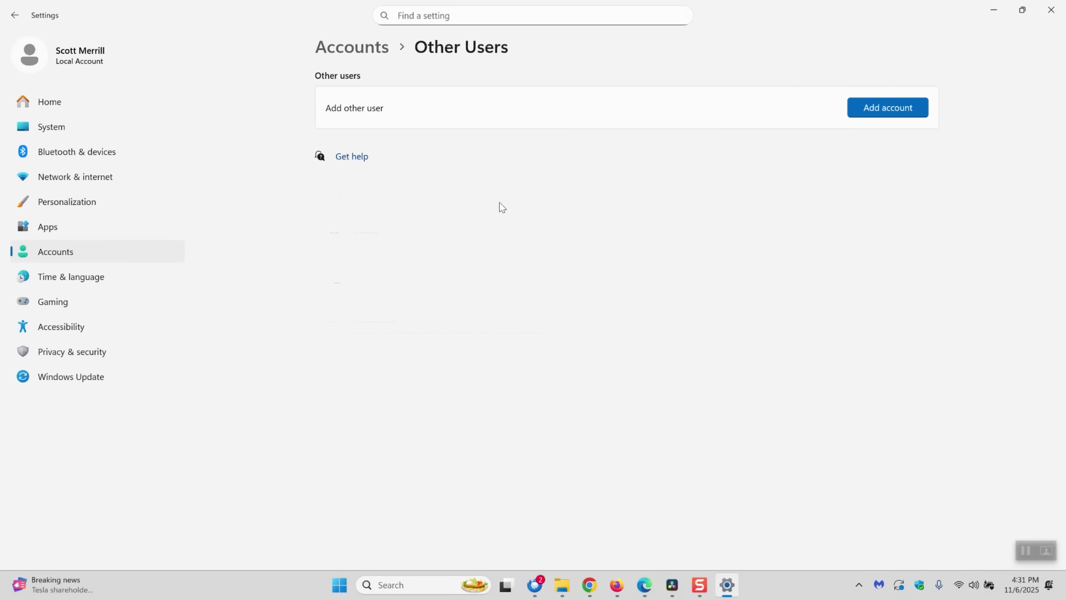
left_click(886, 109)
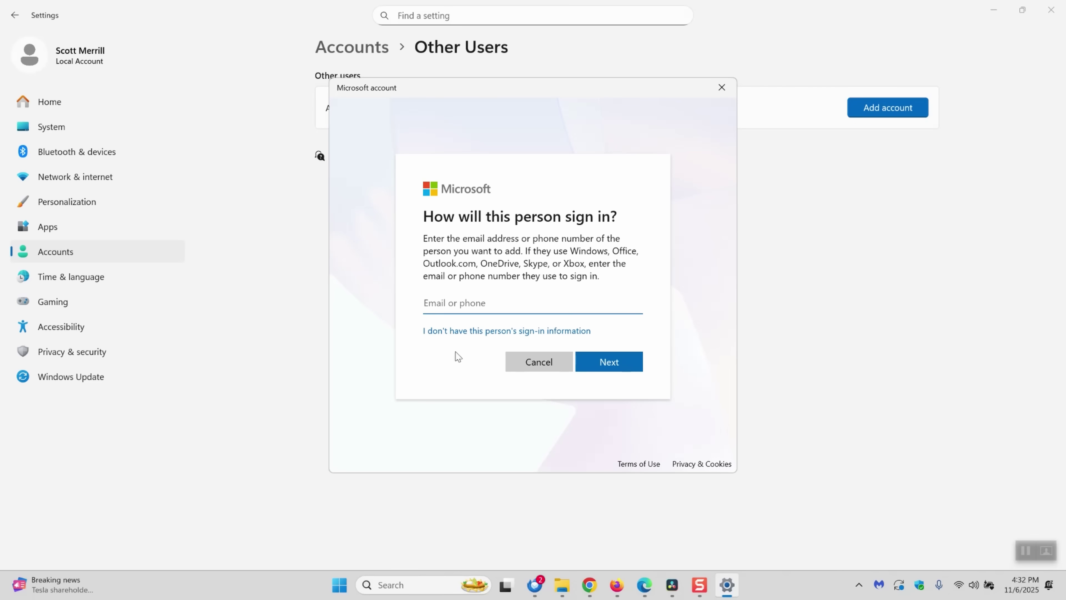
left_click(460, 333)
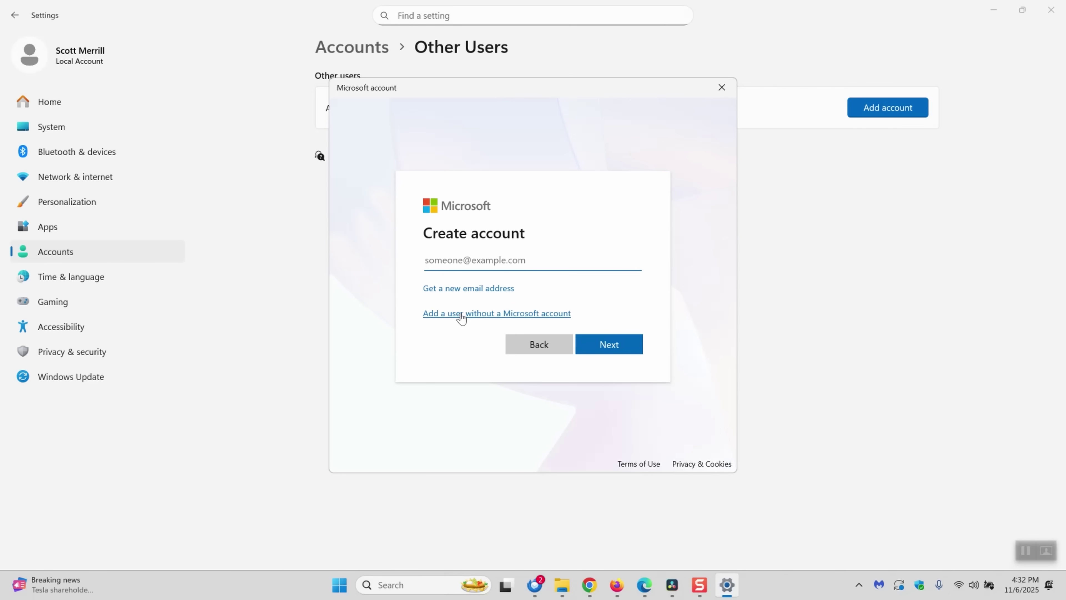
left_click(461, 315)
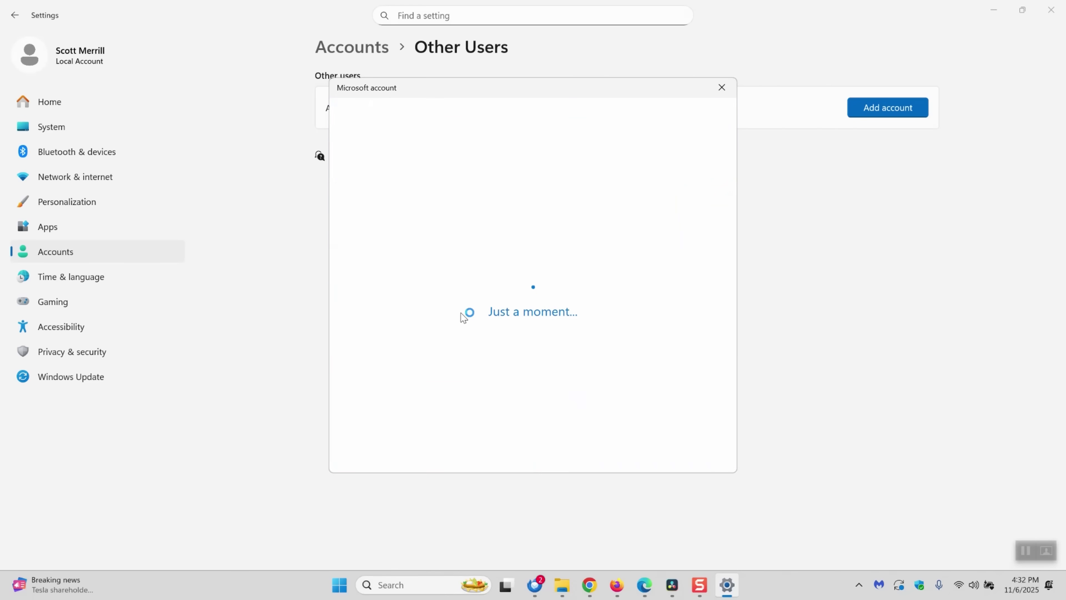
Name the new local user SuperAdmin, then enter and confirm the account password
type("SuperAdmin")
left_click(519, 347)
type("•••")
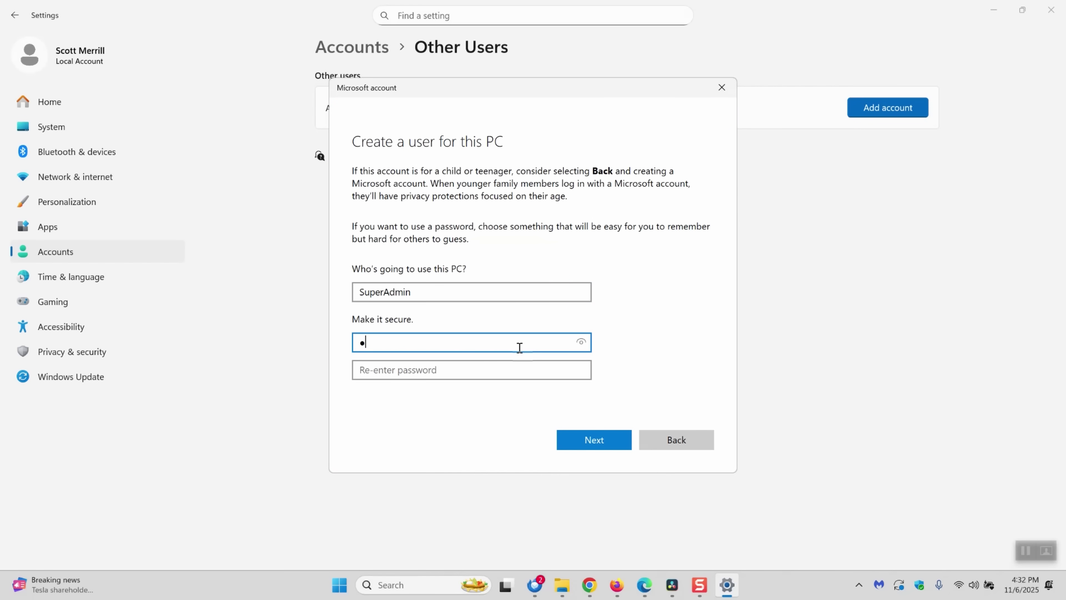
key("Tab")
type("•")
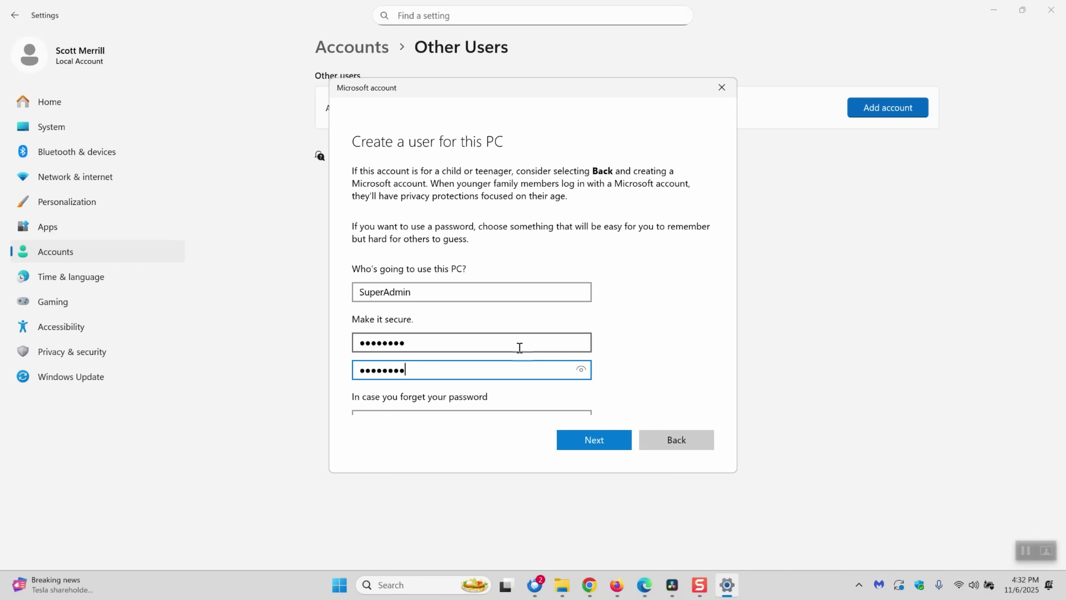
Complete the forgotten-password section and finish creating the SuperAdmin account
scroll(594, 330, "down", 5)
key("Tab")
key("Down")
key("Tab")
left_click(610, 437)
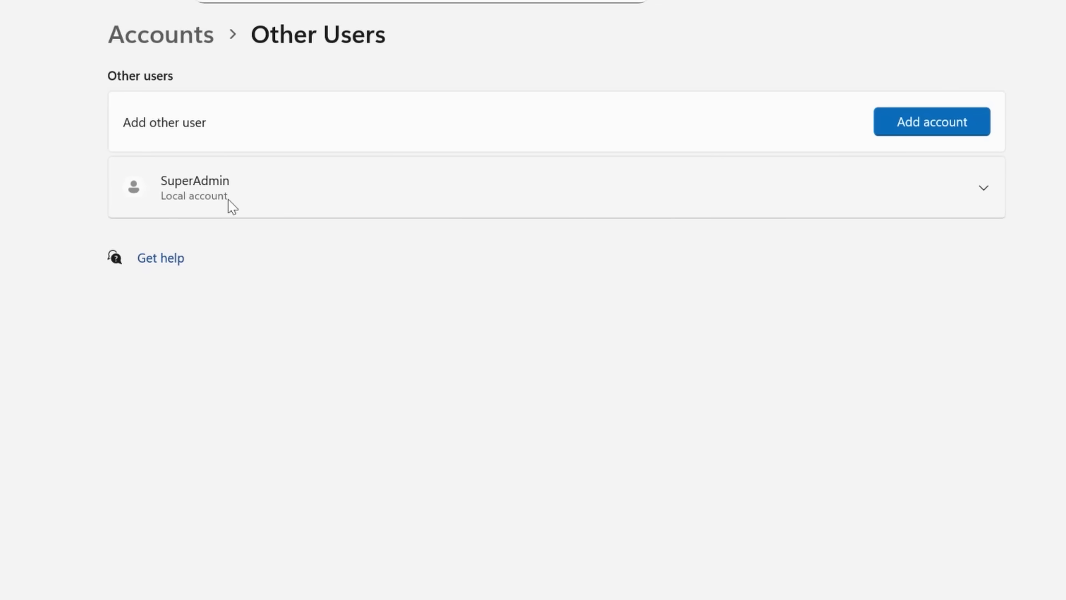
Change the SuperAdmin account type to Administrator
left_click(691, 201)
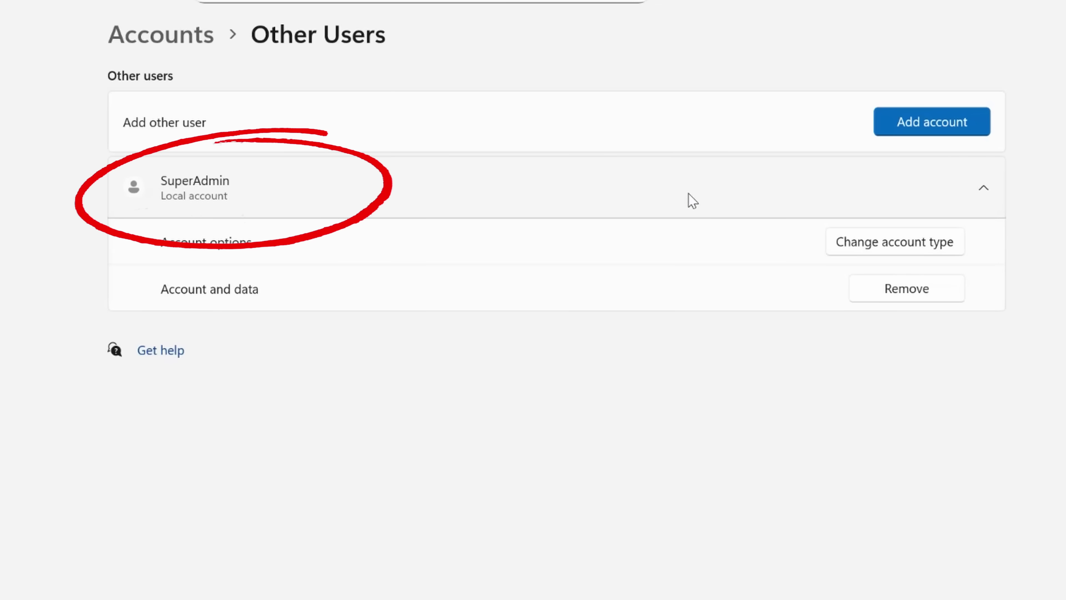
left_click(919, 248)
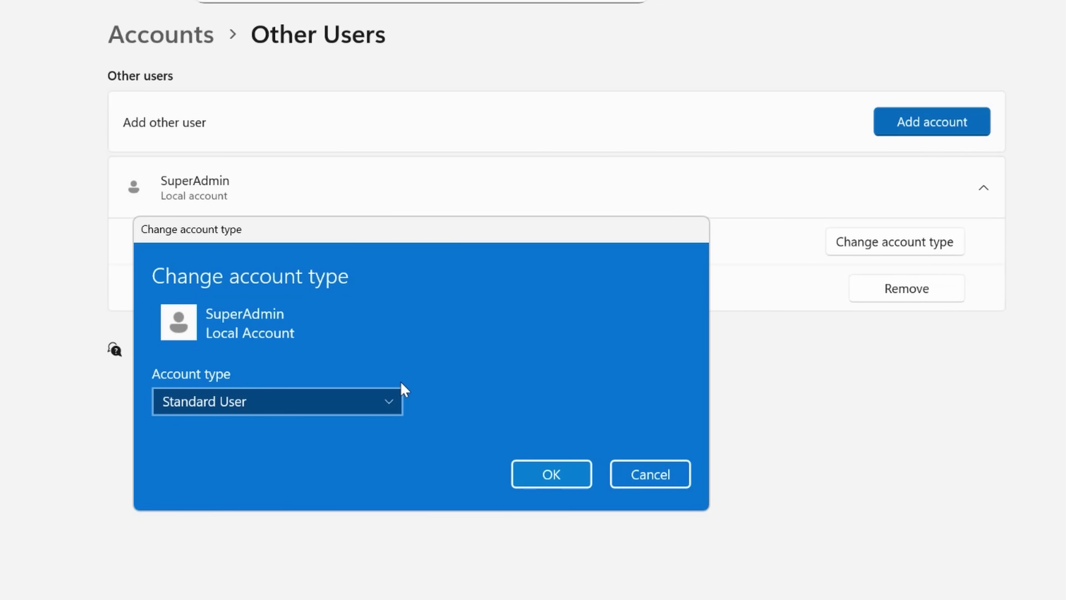
left_click(396, 403)
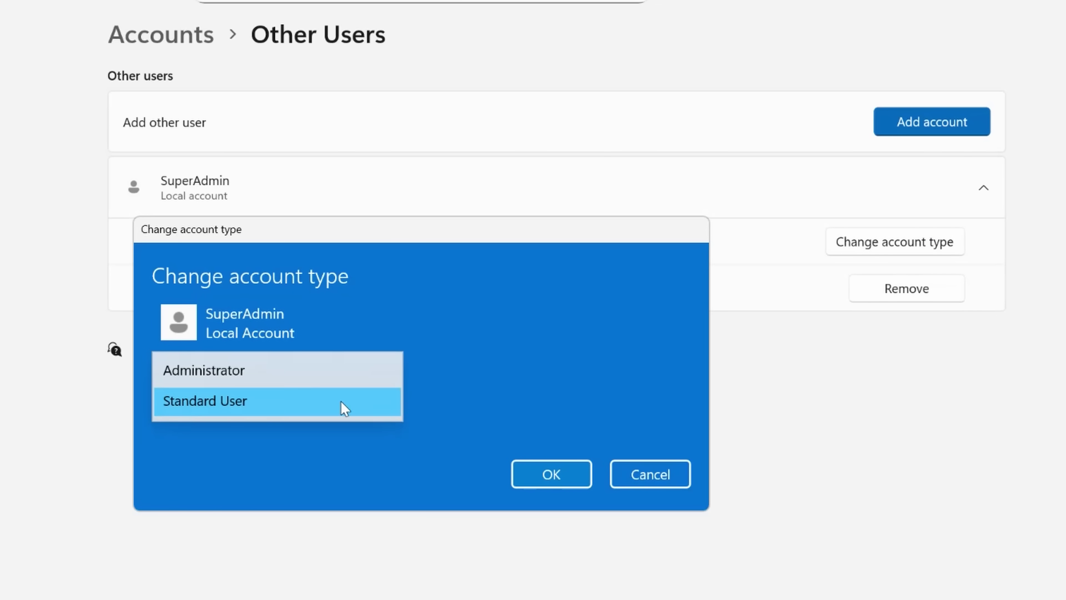
left_click(340, 375)
left_click(547, 475)
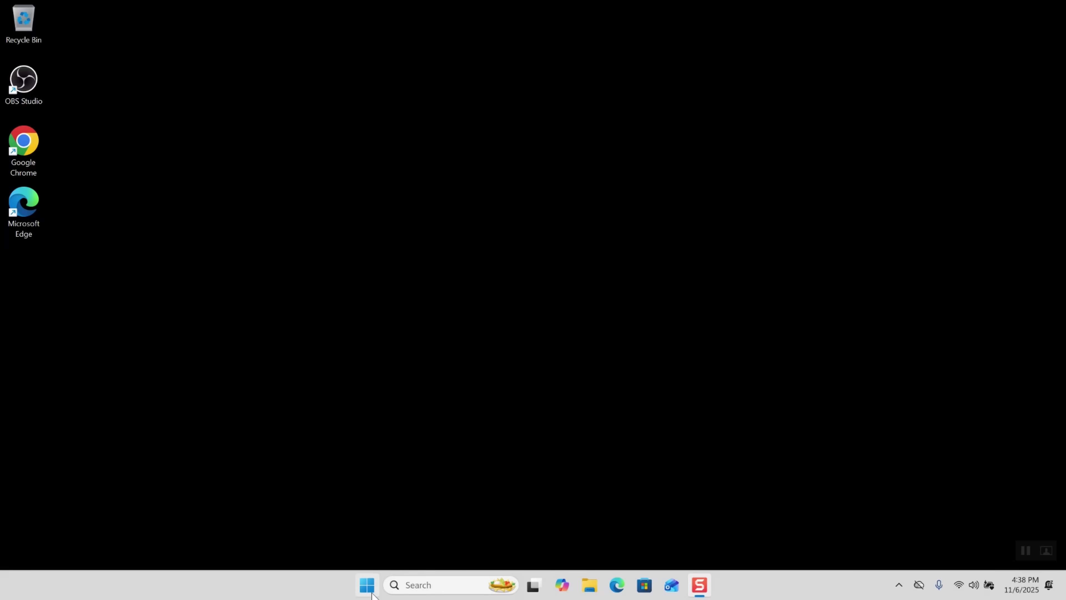
From the SuperAdmin desktop, open the Other Users page of the Windows account settings in a maximized window
left_click(369, 588)
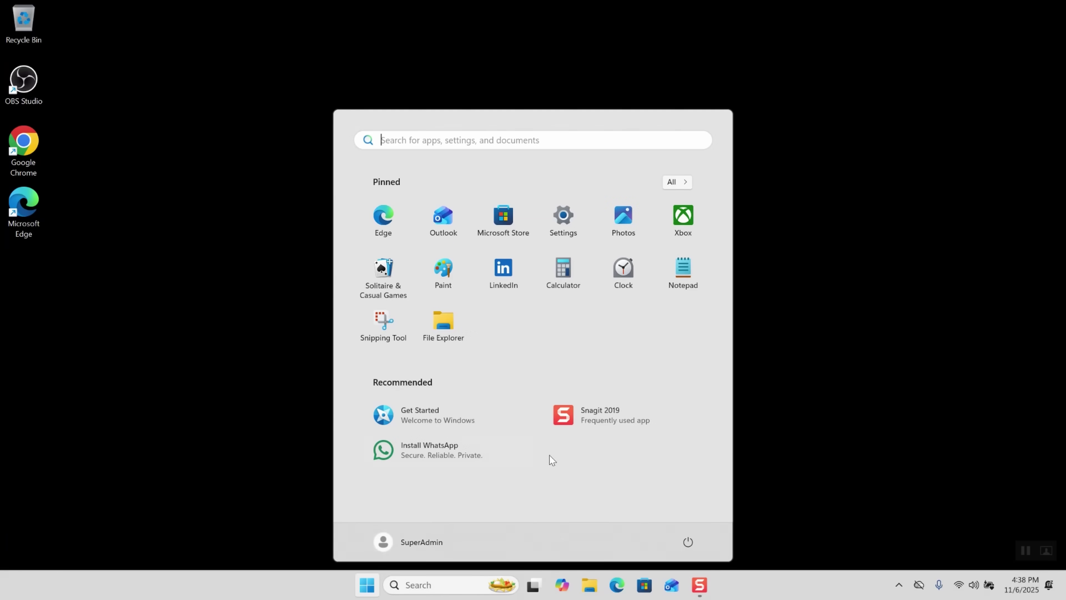
left_click(563, 217)
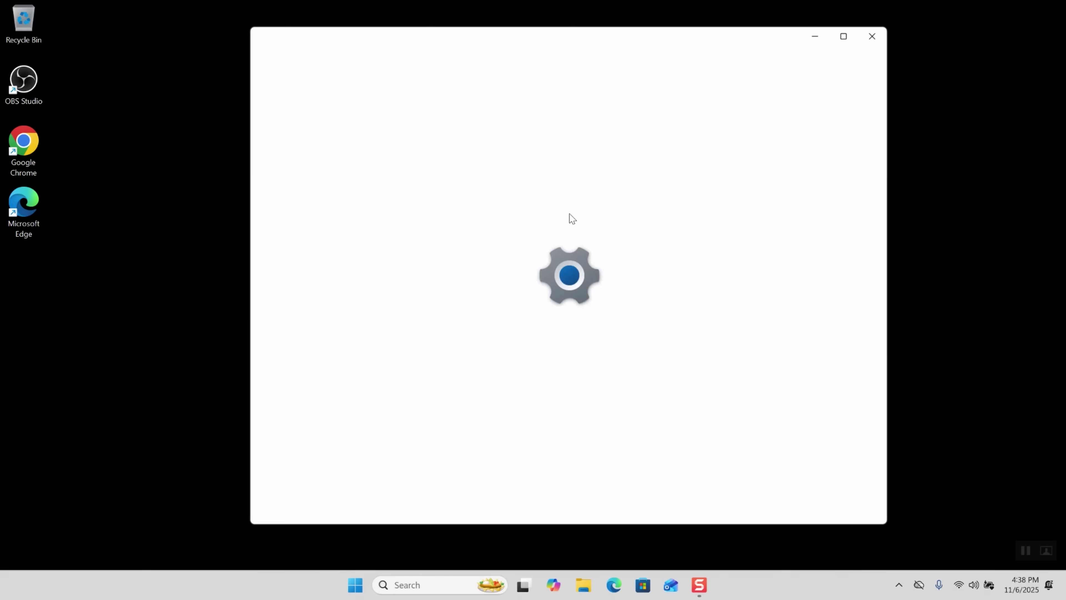
left_click(844, 37)
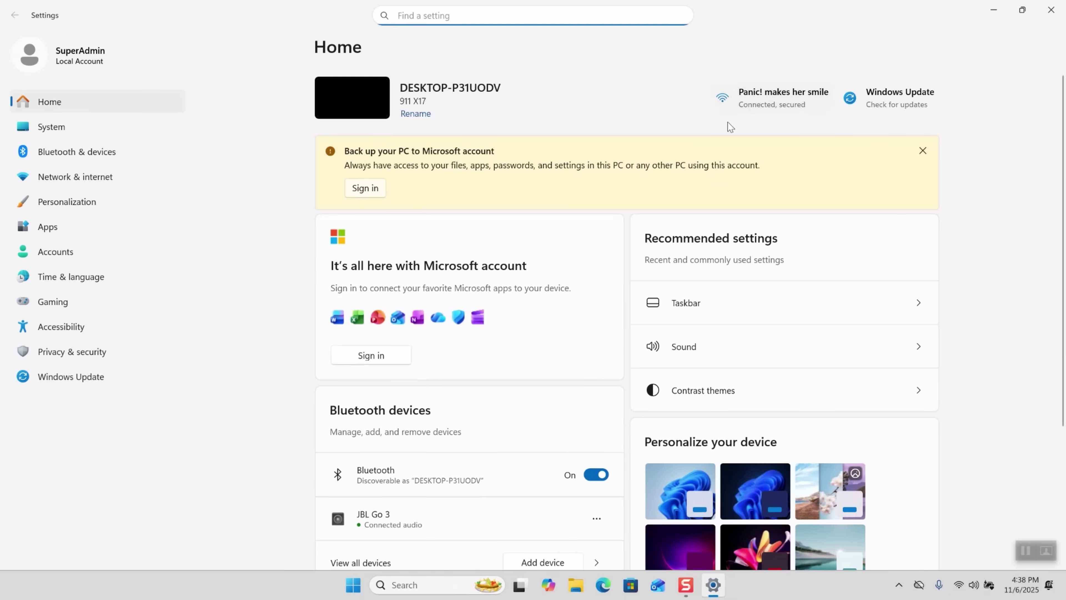
left_click(79, 252)
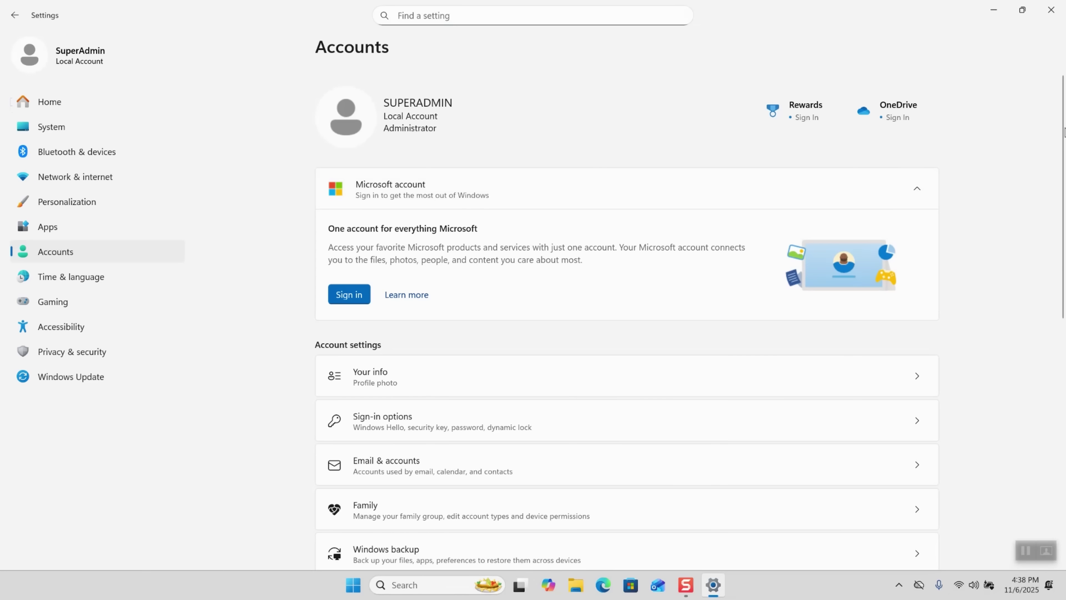
scroll(576, 267, "down", 6)
left_click(521, 251)
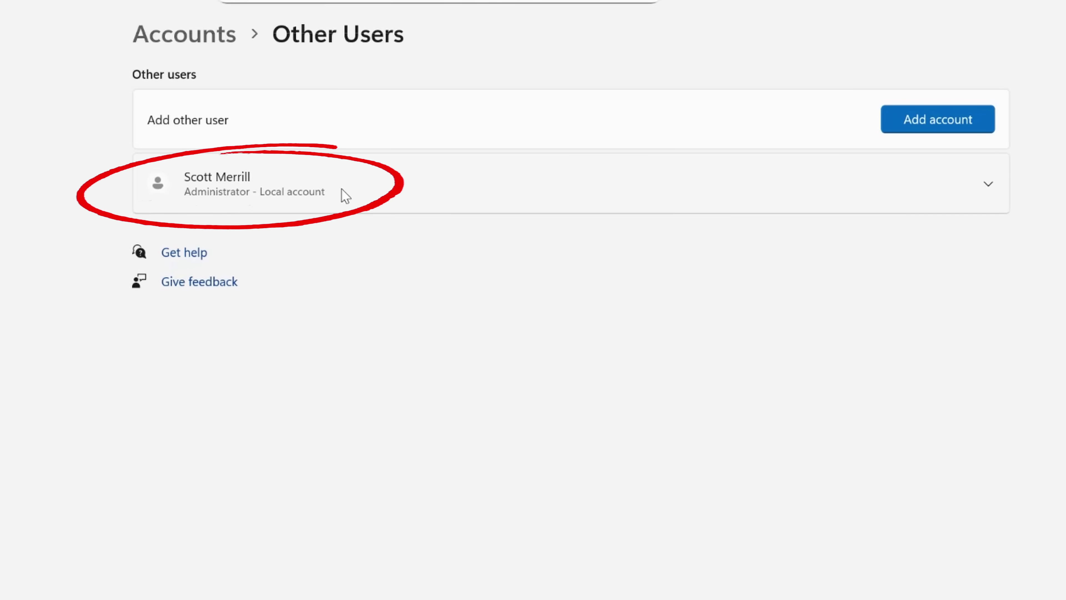
Change the account type of the original everyday account from the Other Users list to Standard User
left_click(317, 204)
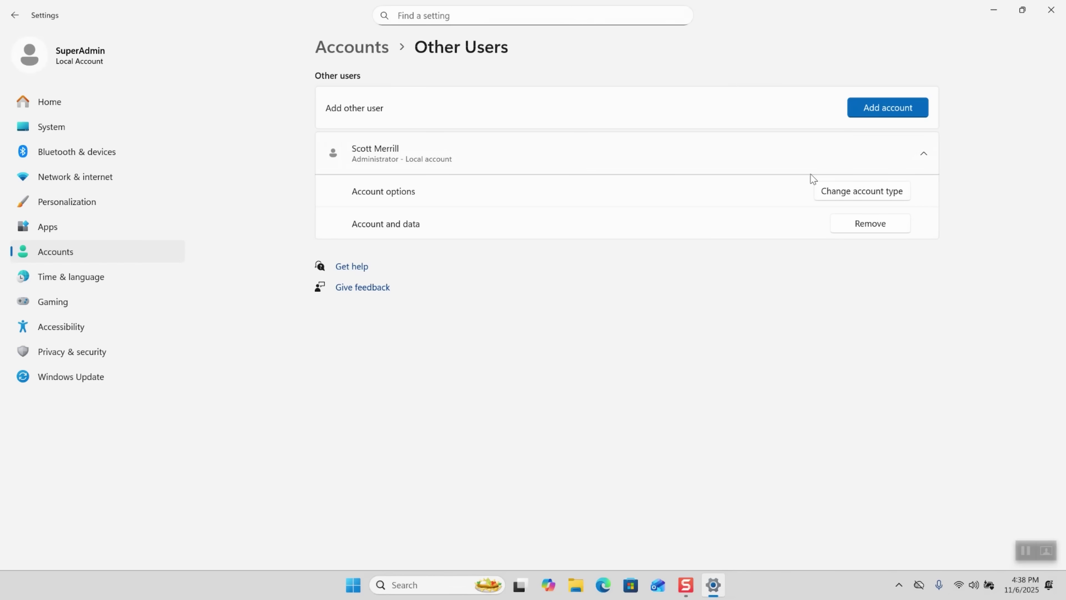
left_click(872, 197)
left_click(507, 302)
left_click(466, 324)
left_click(639, 351)
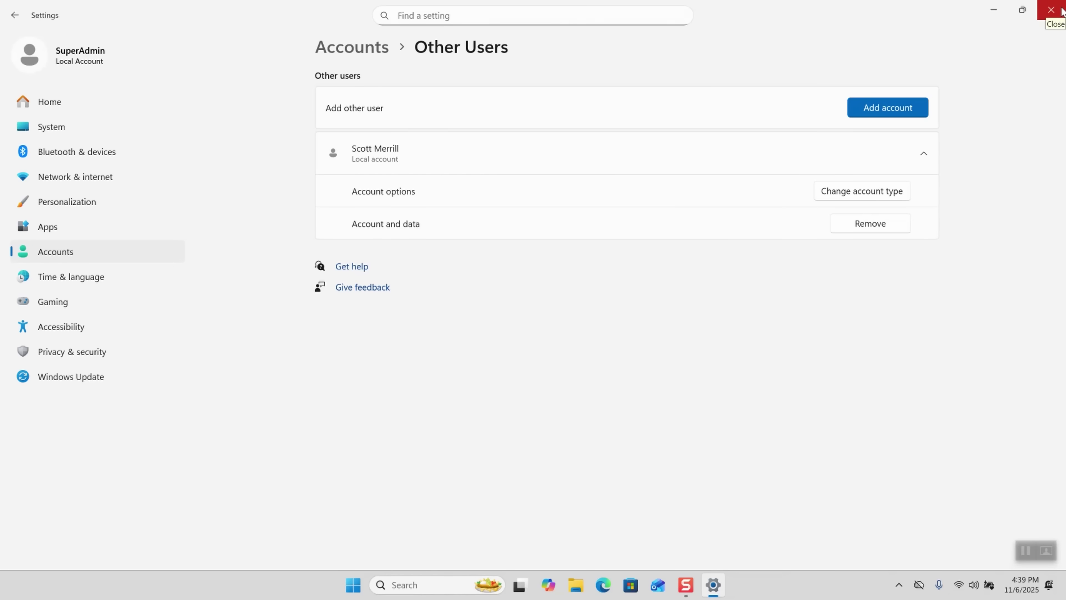
Close Settings and sign out of the SuperAdmin account
left_click(1051, 10)
right_click(368, 584)
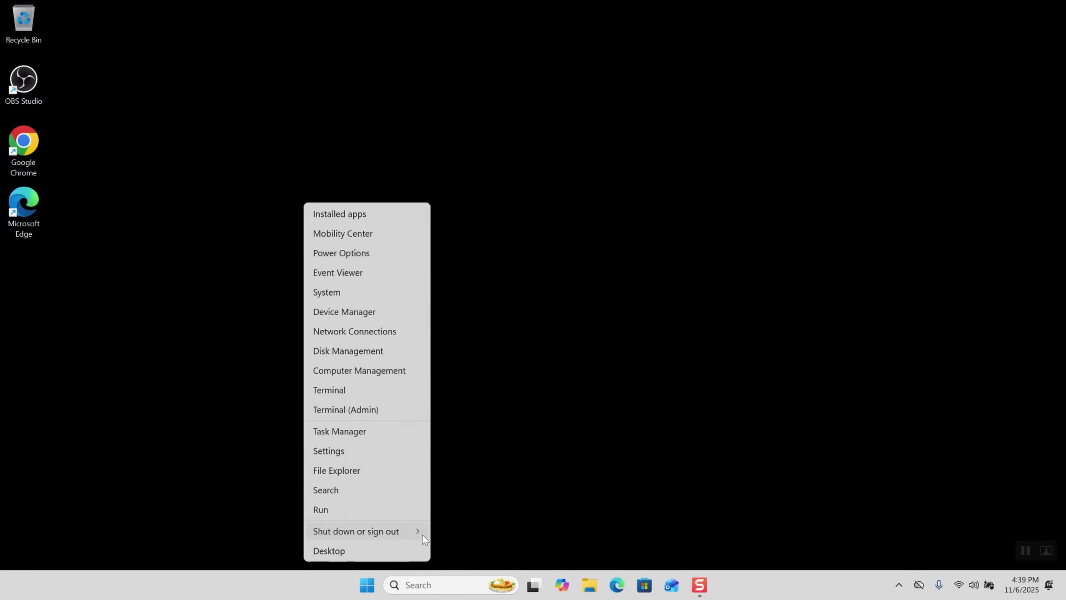
mouse_move(409, 536)
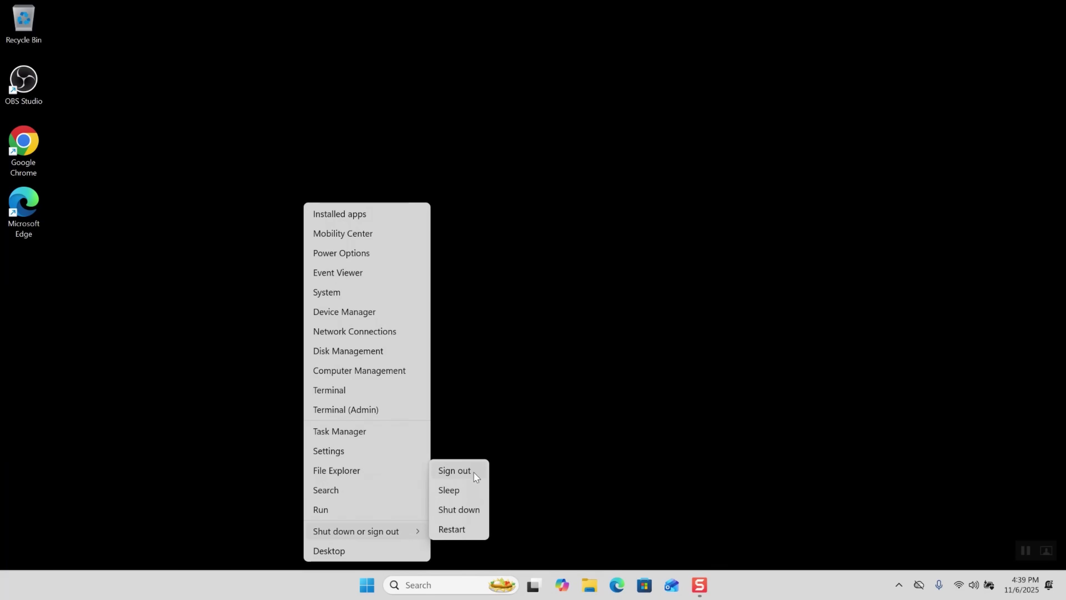
left_click(526, 477)
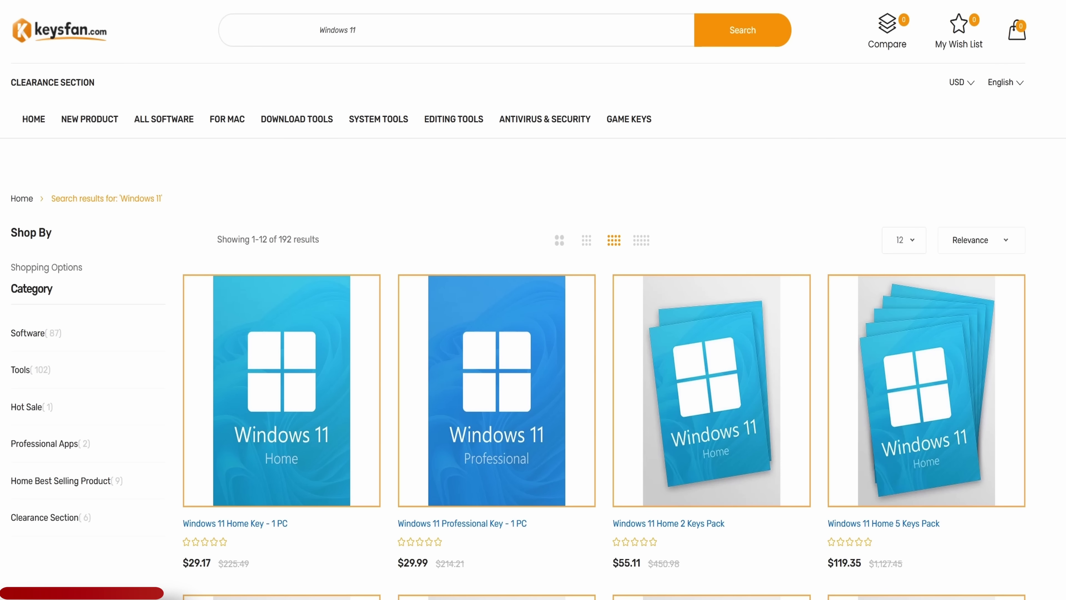
Browse the Windows 11 search results on keysfan.com and open the Background page of the Personalization settings
scroll(519, 302, "down", 10)
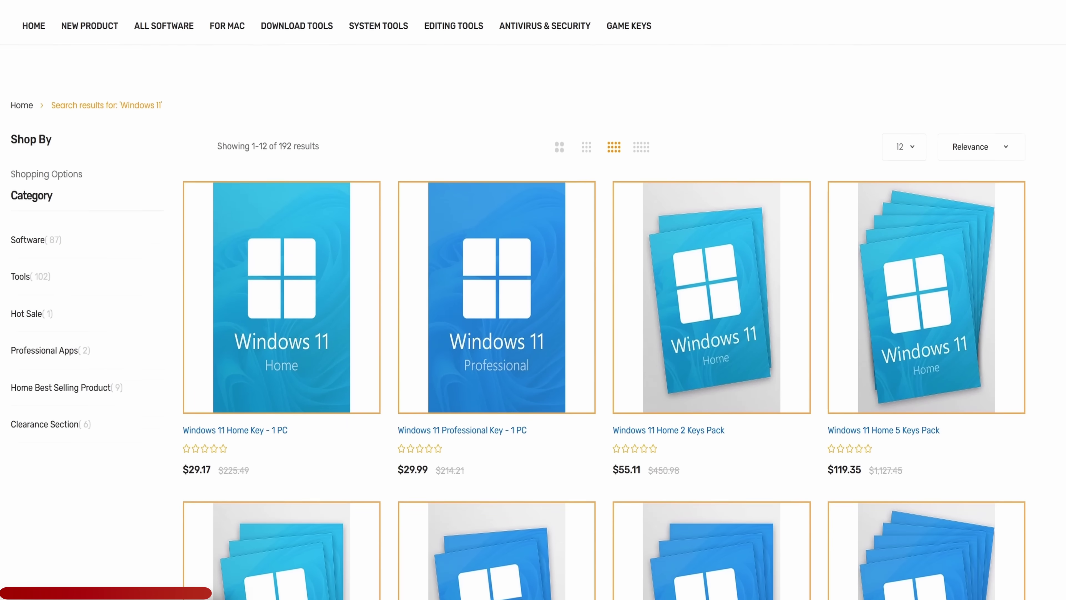
scroll(534, 300, "down", 3)
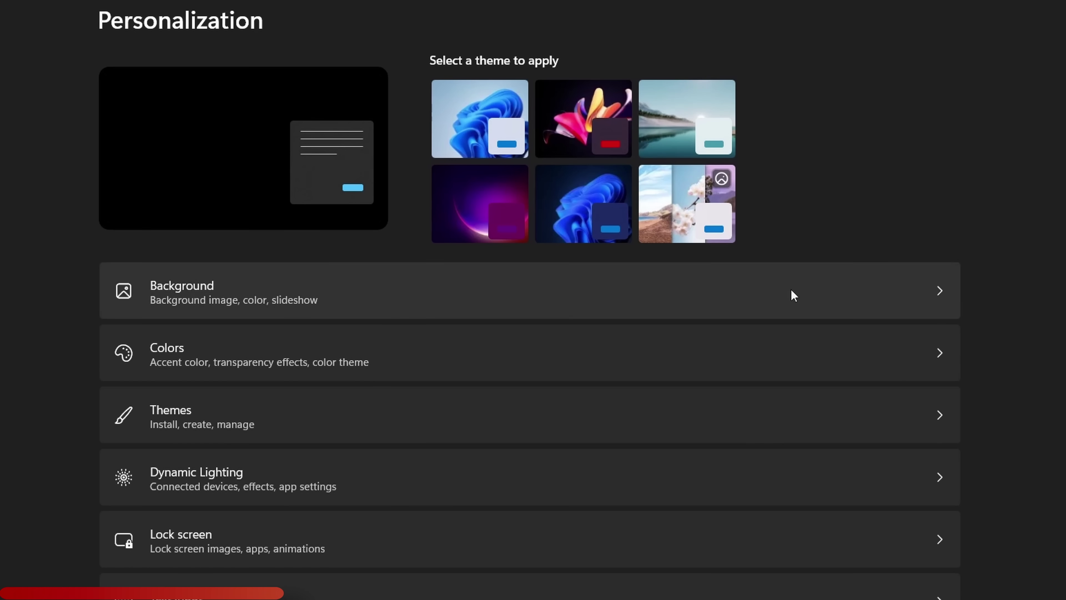
left_click(876, 295)
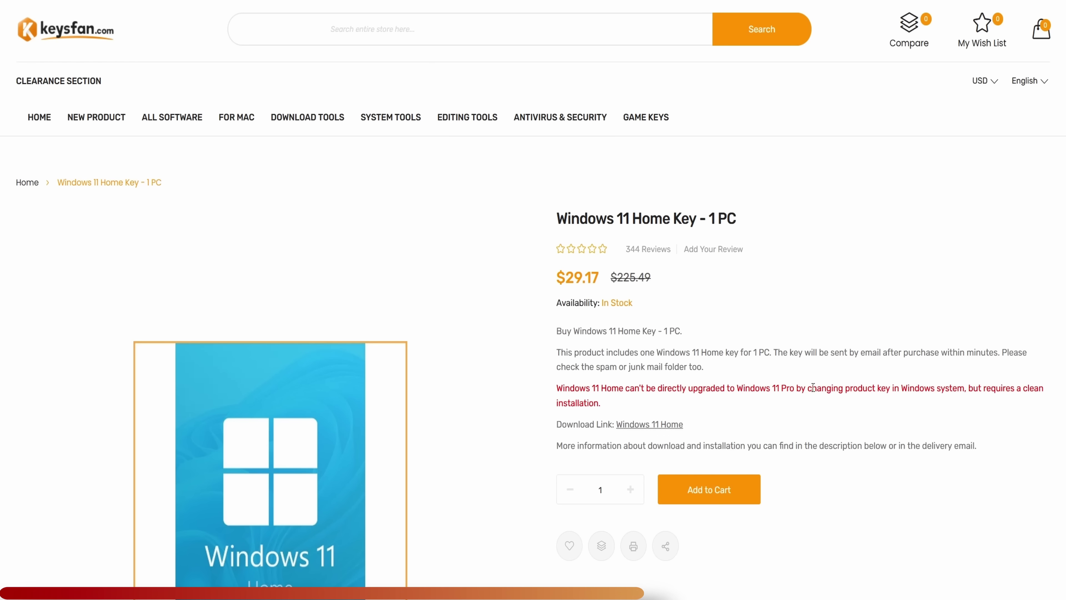
Add one Windows 11 Home Key - 1 PC to the shopping cart on keysfan.com
left_click(724, 503)
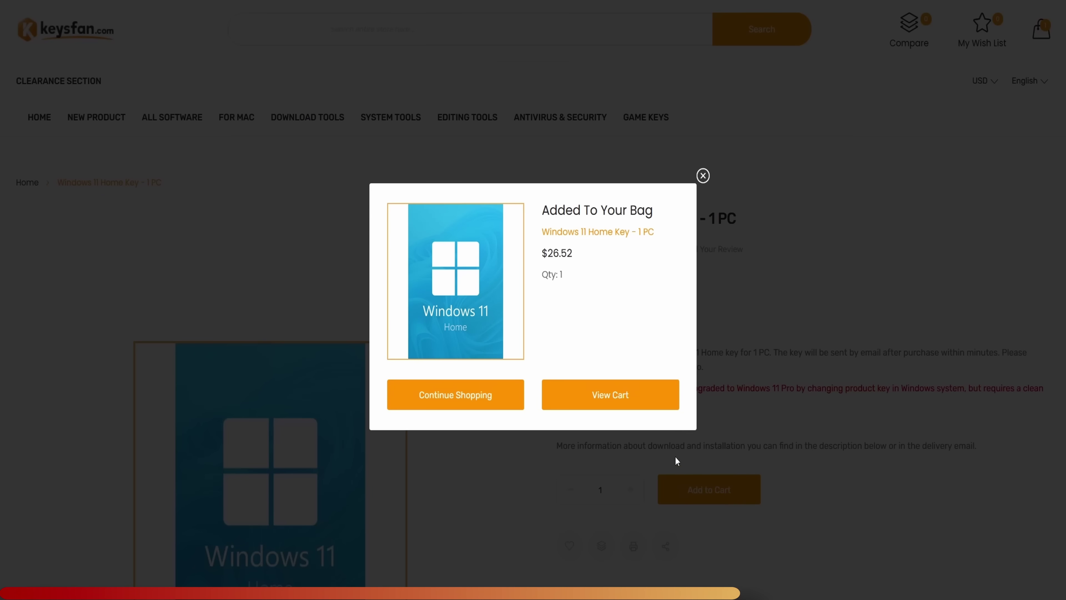
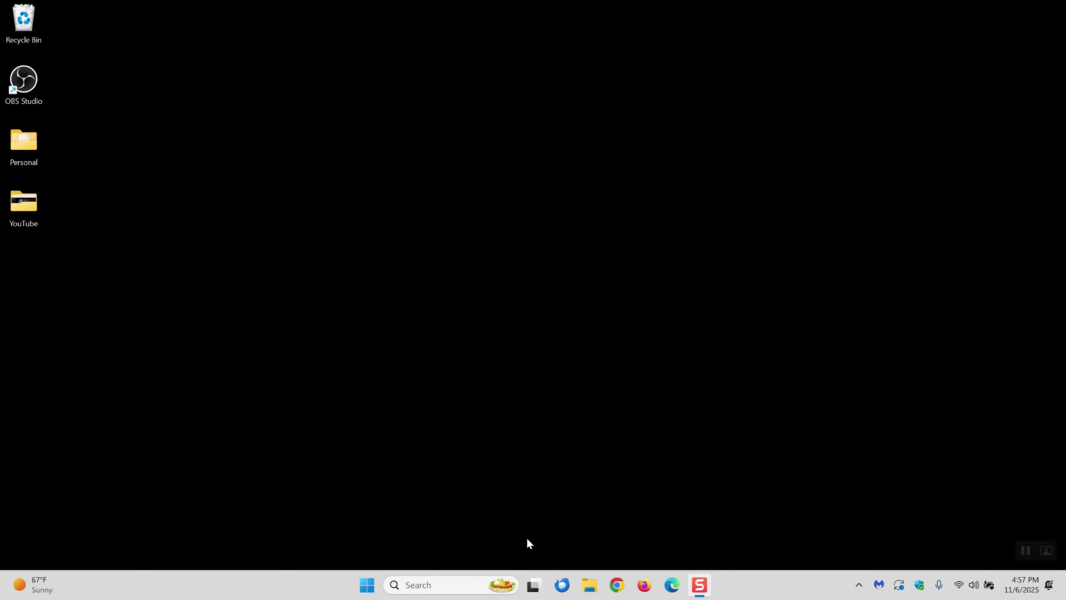
left_click(459, 584)
type("netcpw")
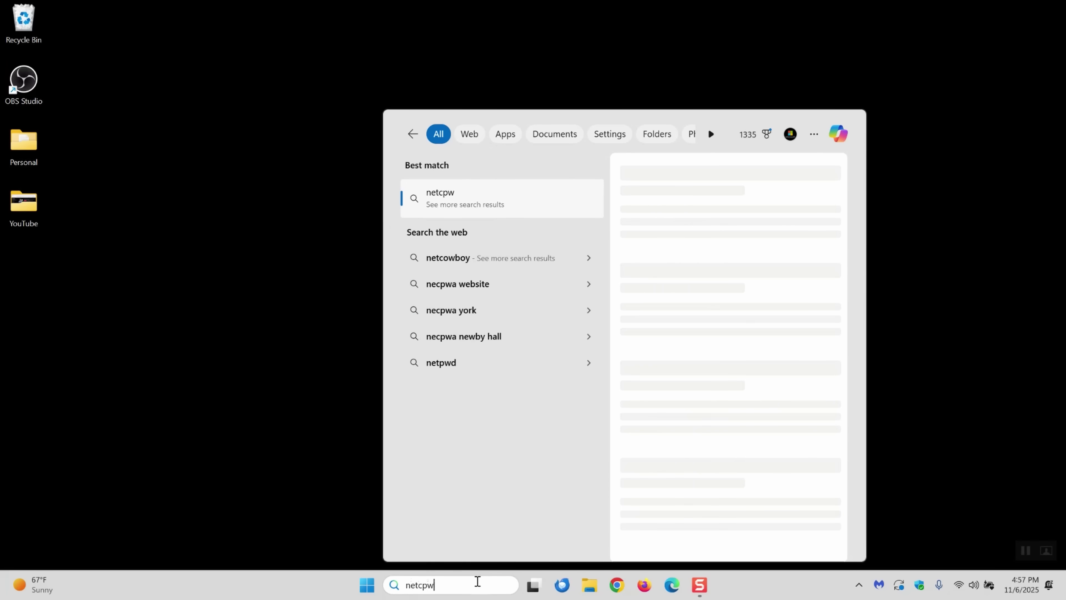
key("BackSpace")
type("l.wiz")
key("Return")
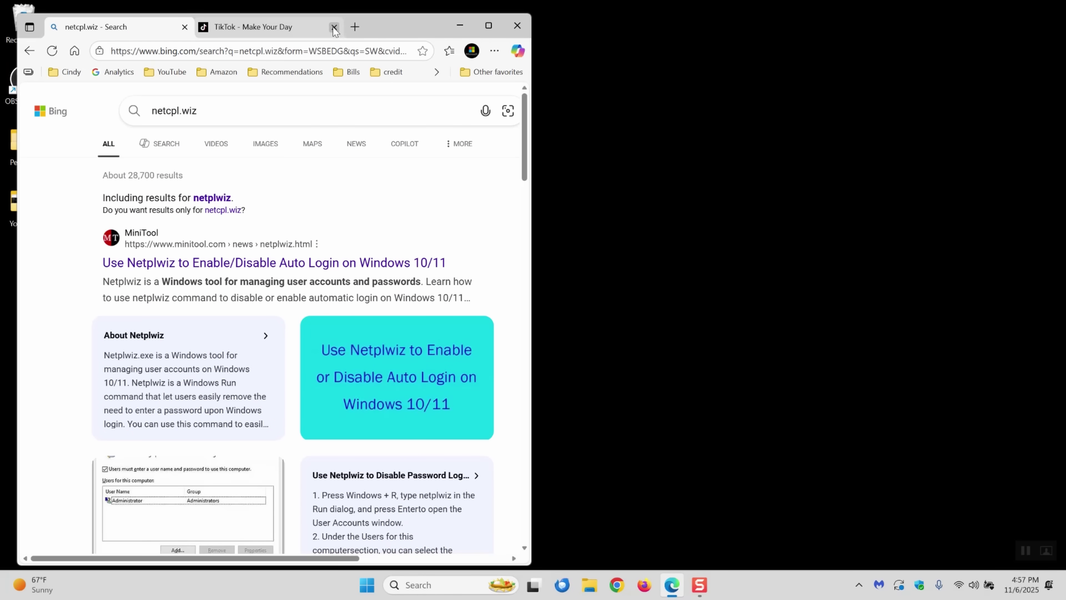
left_click(518, 26)
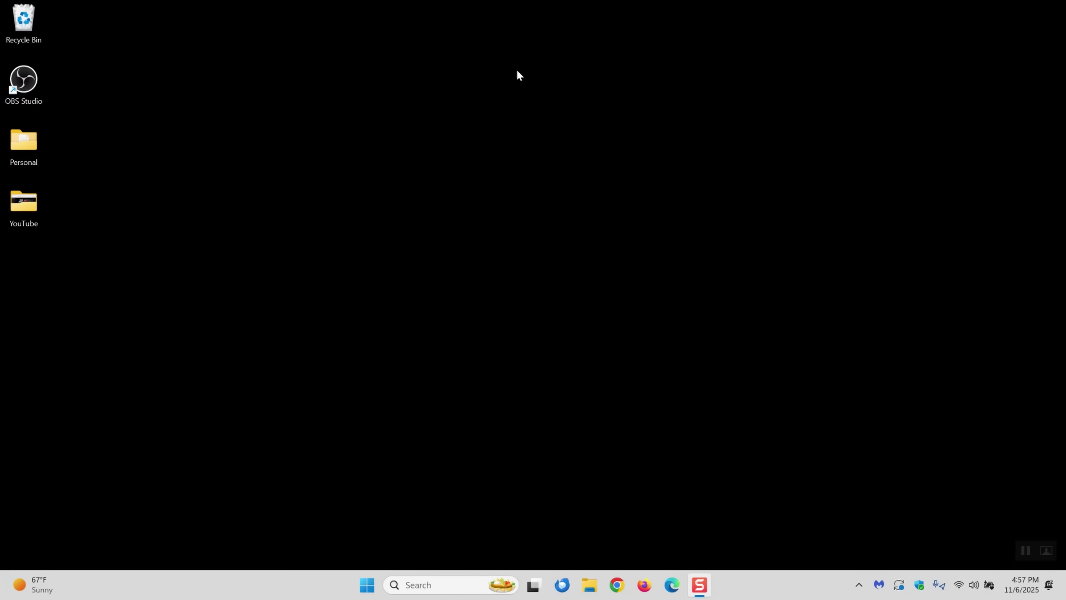
Search Windows for netcpl from the desktop
right_click(455, 574)
left_click(440, 583)
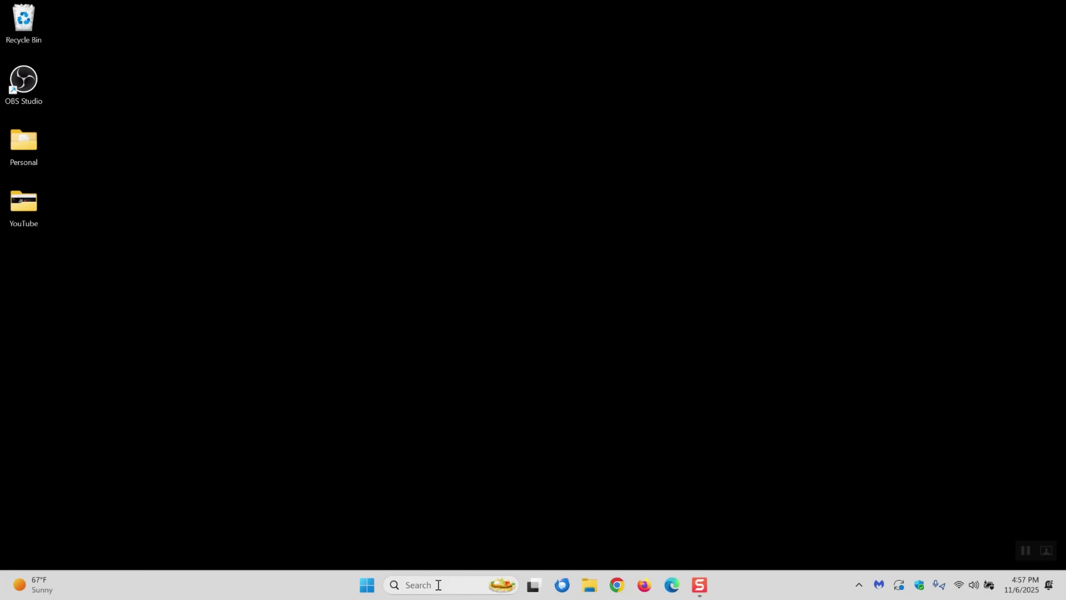
left_click(438, 584)
type("net")
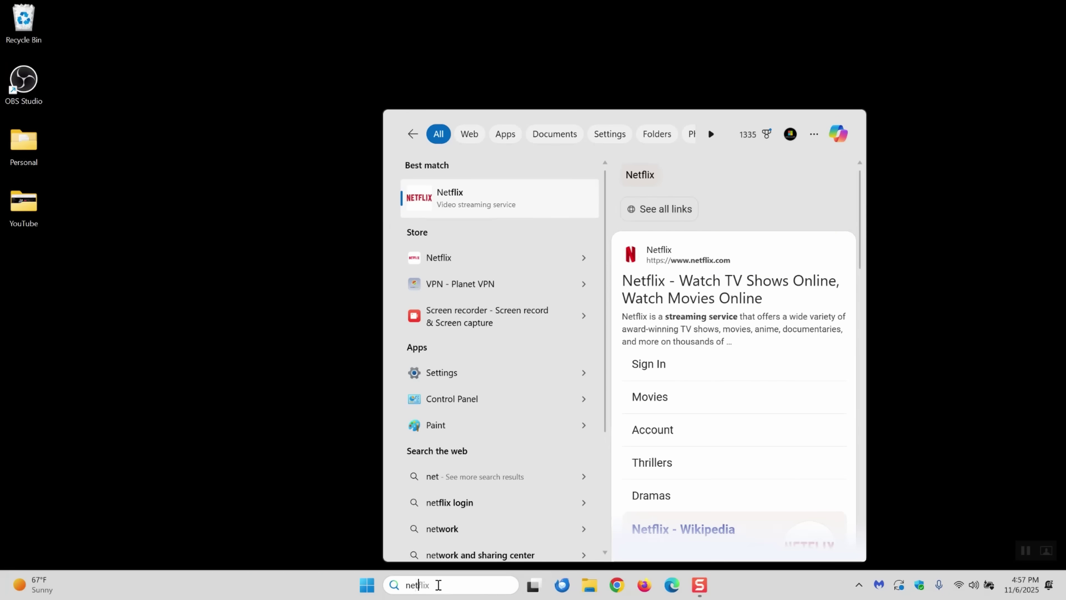
type("cpl")
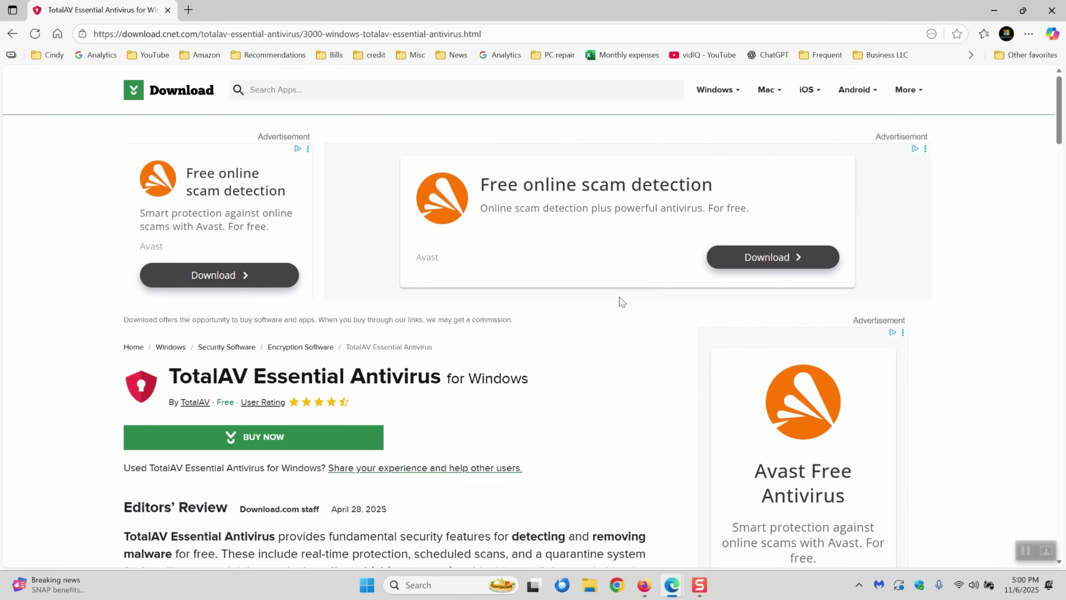
Open the Hola Accelerator 64-bit page from the Explore More list on the TotalAV Essential Antivirus download page
scroll(620, 314, "down", 15)
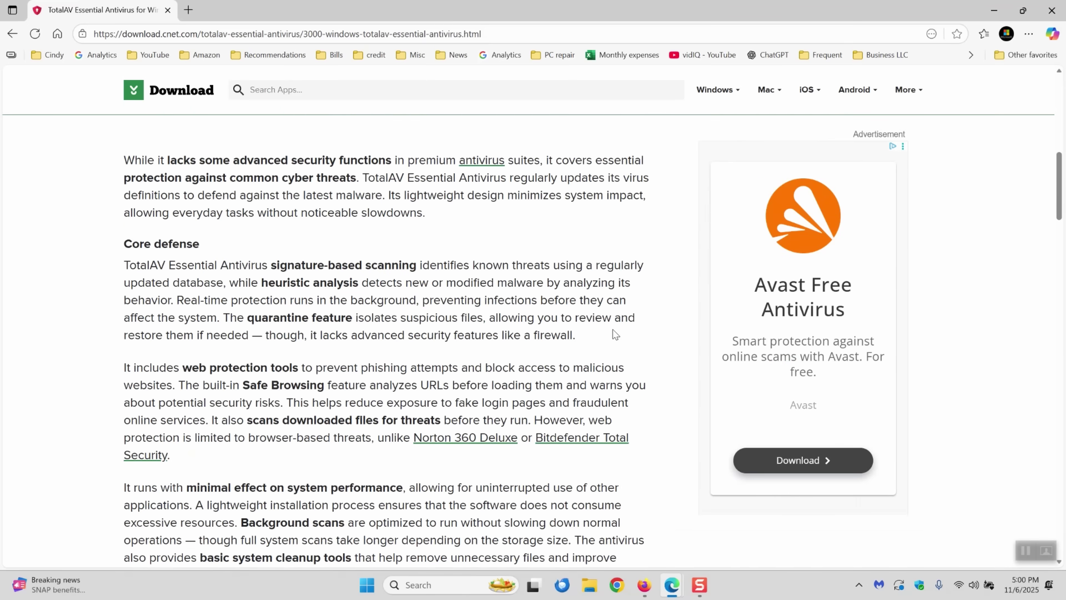
scroll(612, 330, "down", 15)
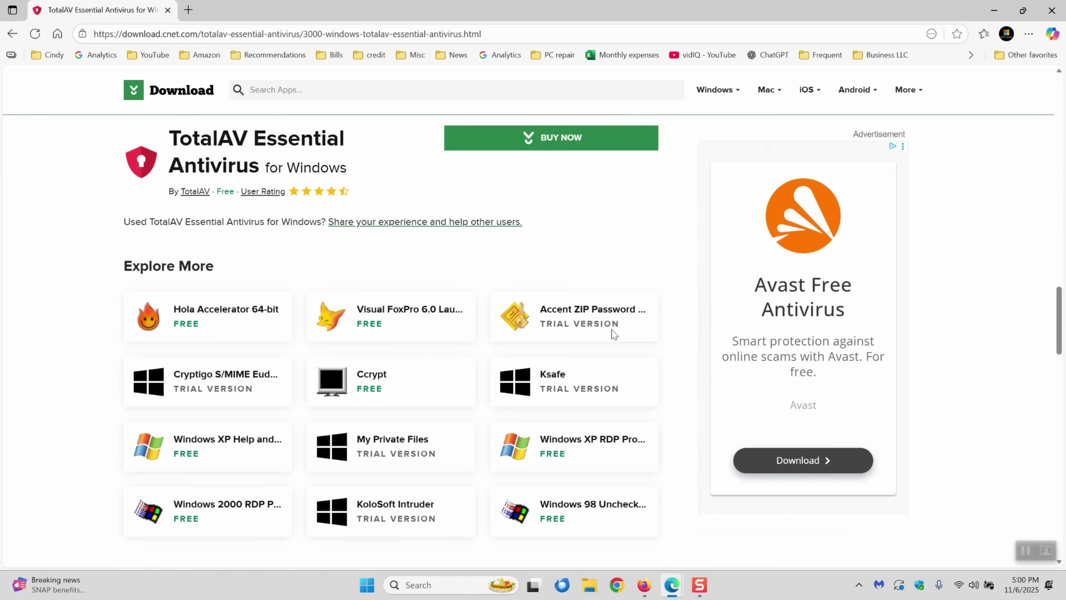
scroll(612, 330, "up", 3)
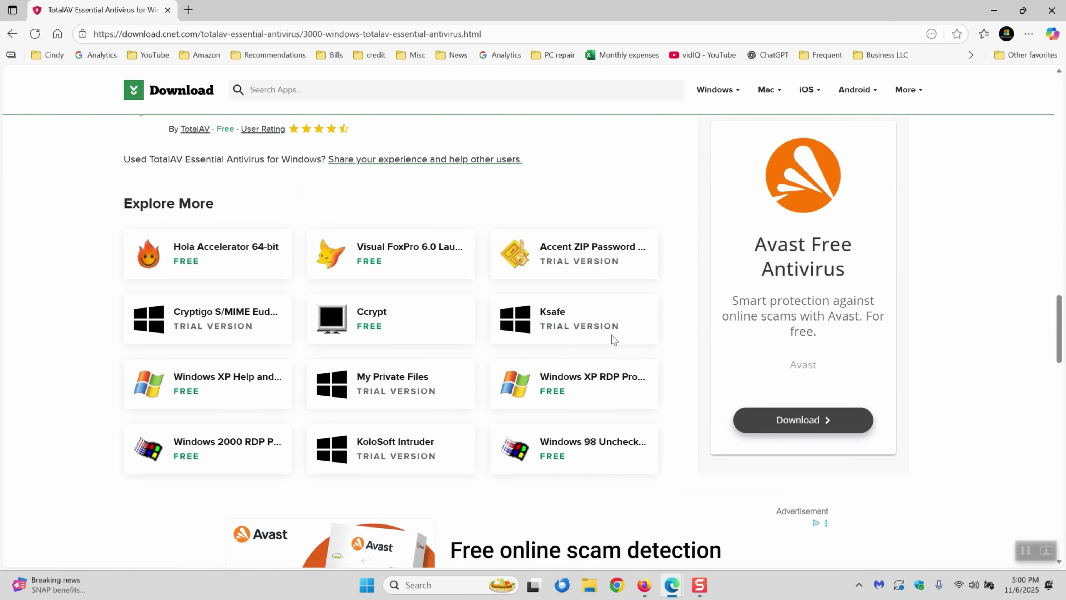
left_click(212, 251)
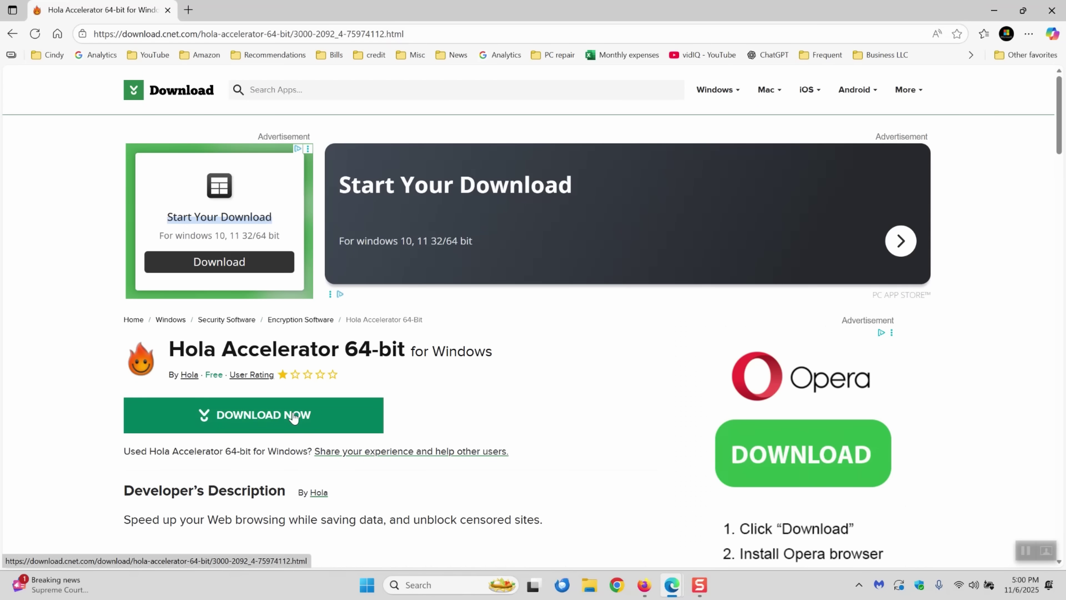
Download the Hola Accelerator 64-bit installer and try to run it, dismissing the User Account Control prompt
scroll(420, 387, "down", 3)
scroll(1062, 156, "down", 1)
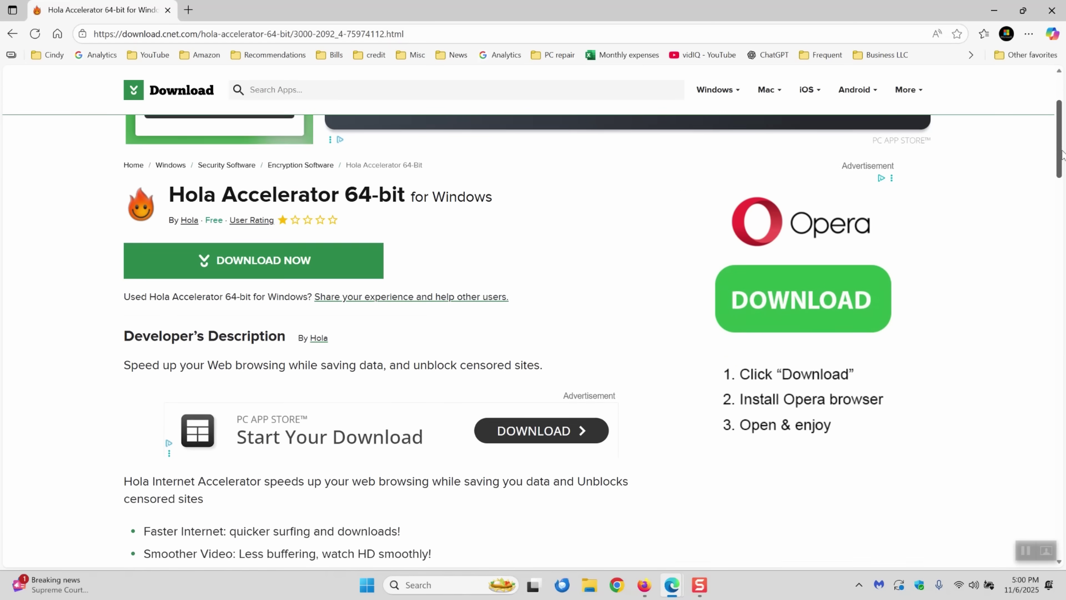
scroll(1063, 154, "down", 1)
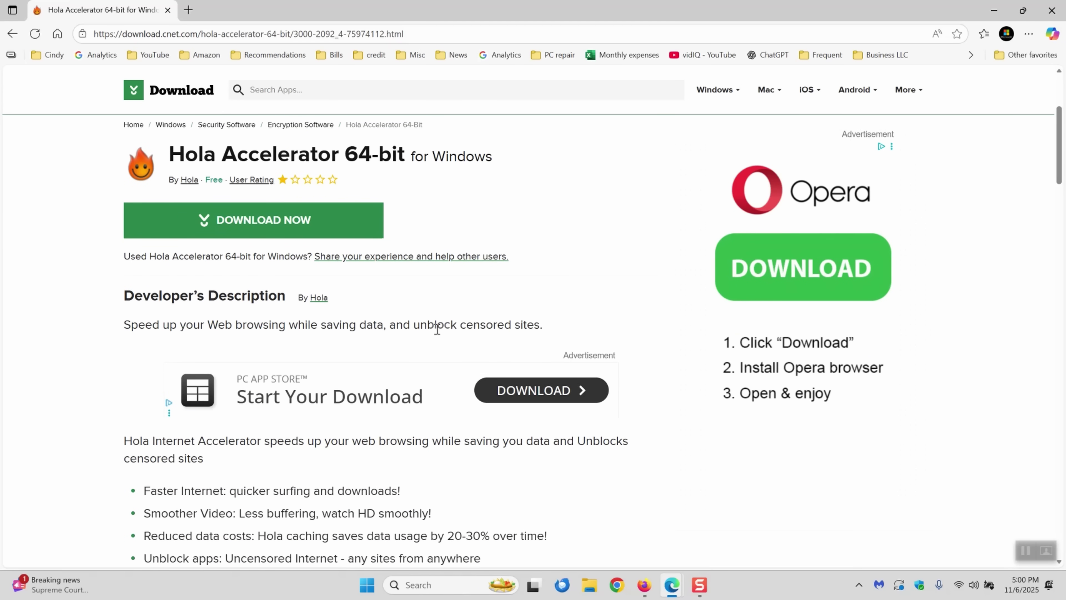
left_click(290, 227)
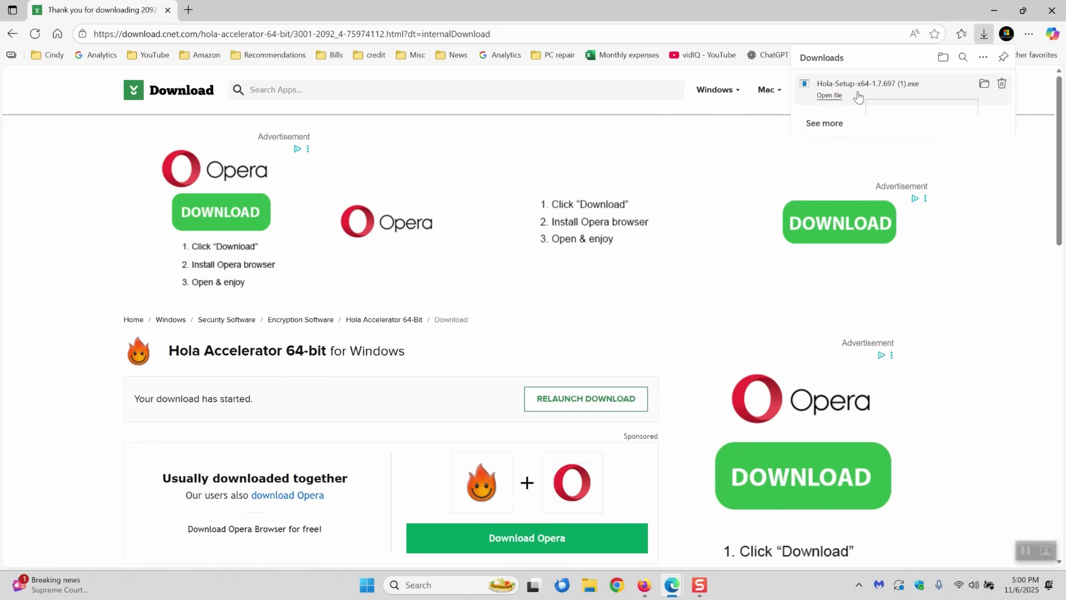
left_click(839, 99)
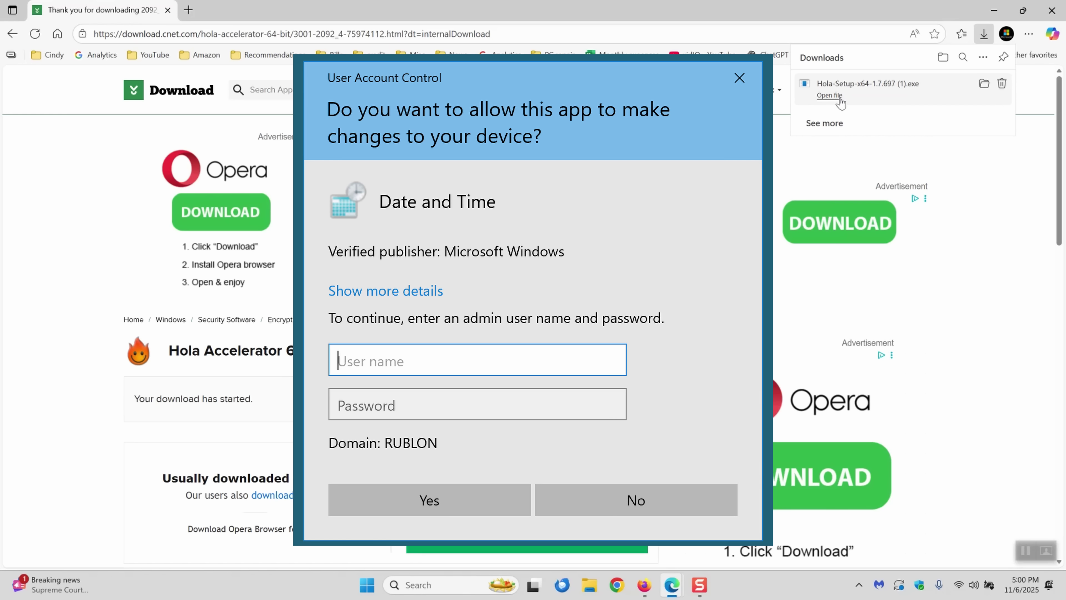
key("Escape")
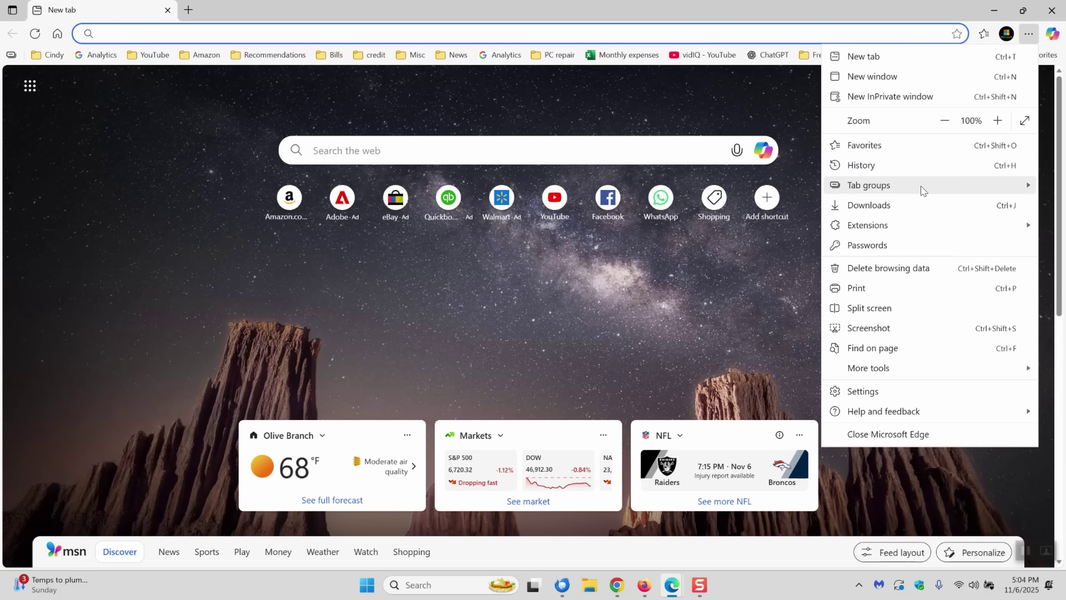
Launch Hola-Setup-x64-1.7.697 (1).exe from the browser downloads, minimize the browser and quit the installer
left_click(914, 209)
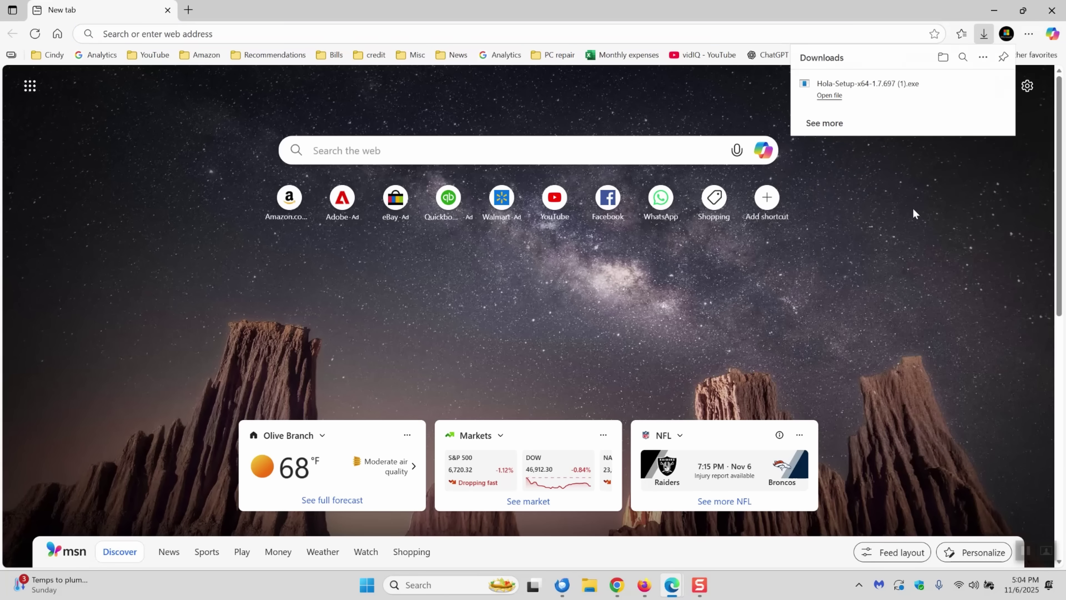
left_click(850, 99)
left_click(994, 10)
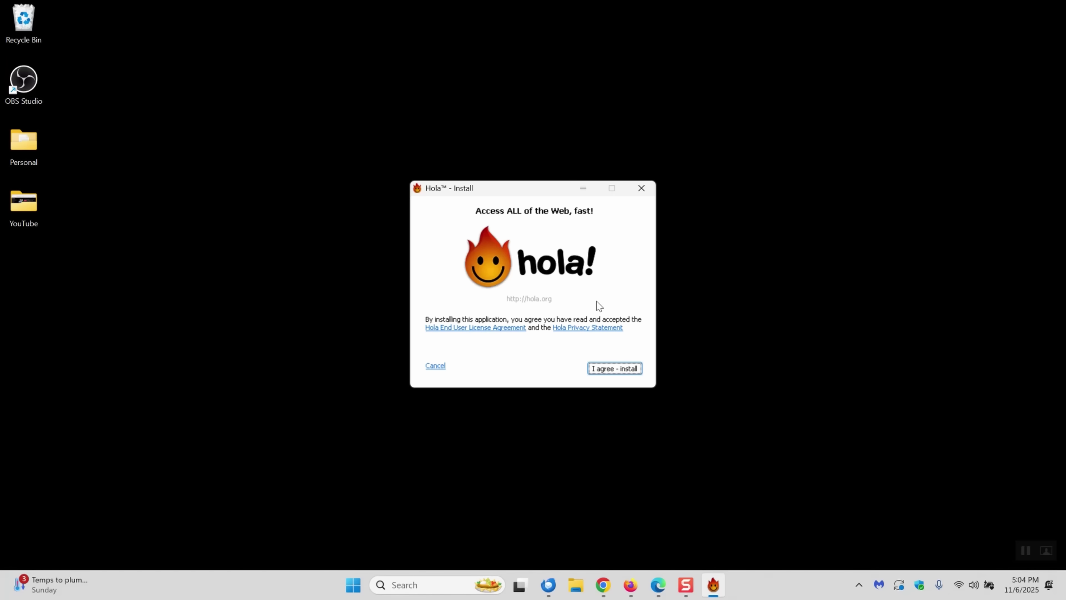
left_click(642, 189)
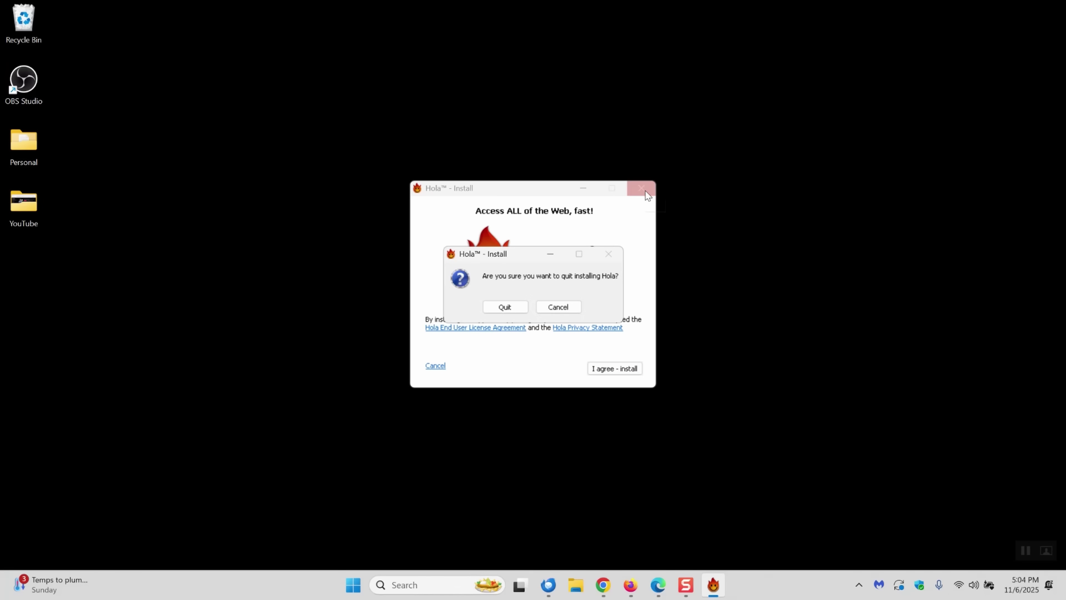
left_click(505, 307)
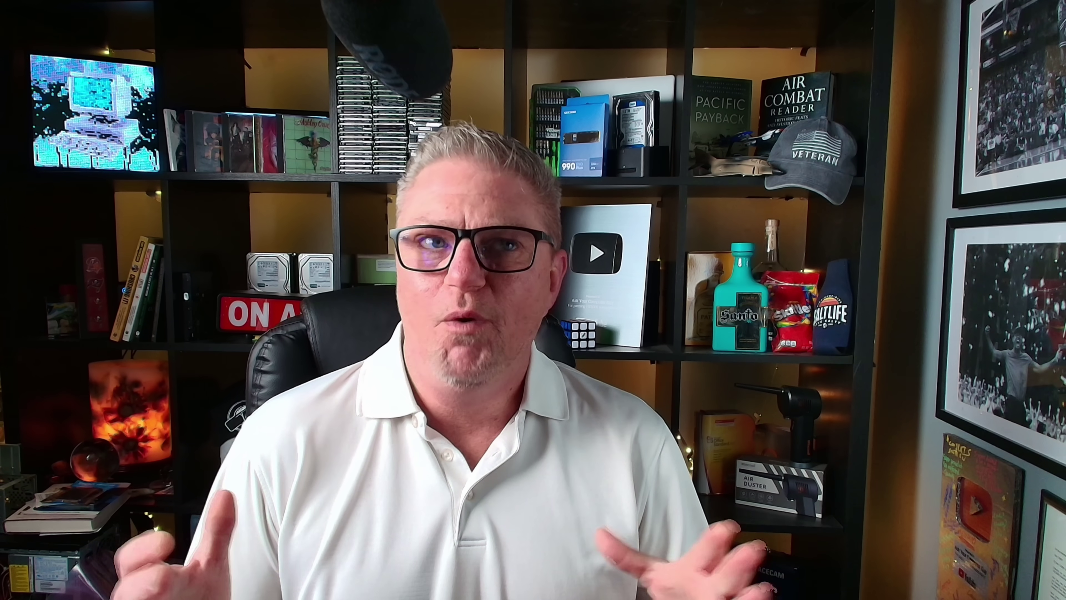